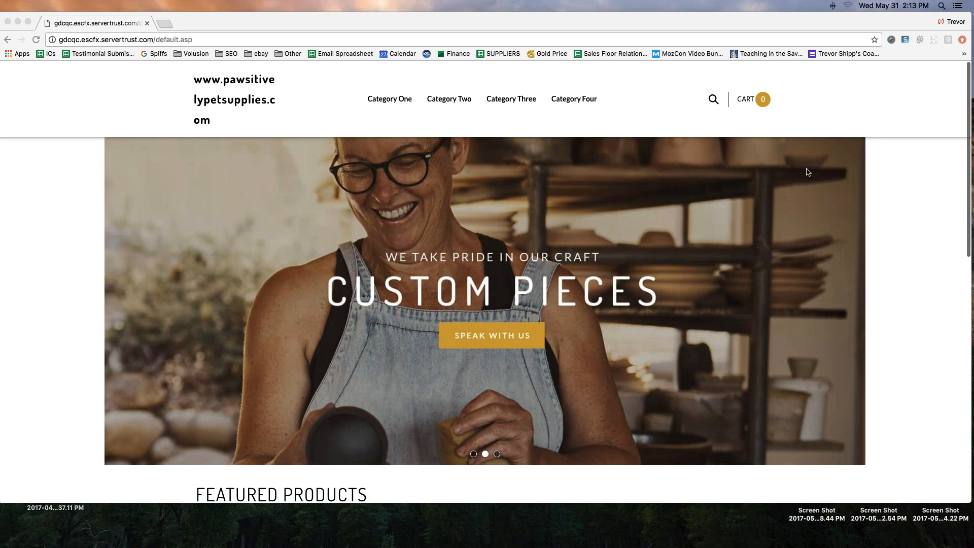
- Open the Category One storefront page and examine how its products and their descriptions are laid out
mouse_move(394, 82)
mouse_down()
mouse_move(368, 120)
mouse_move(420, 100)
mouse_up()
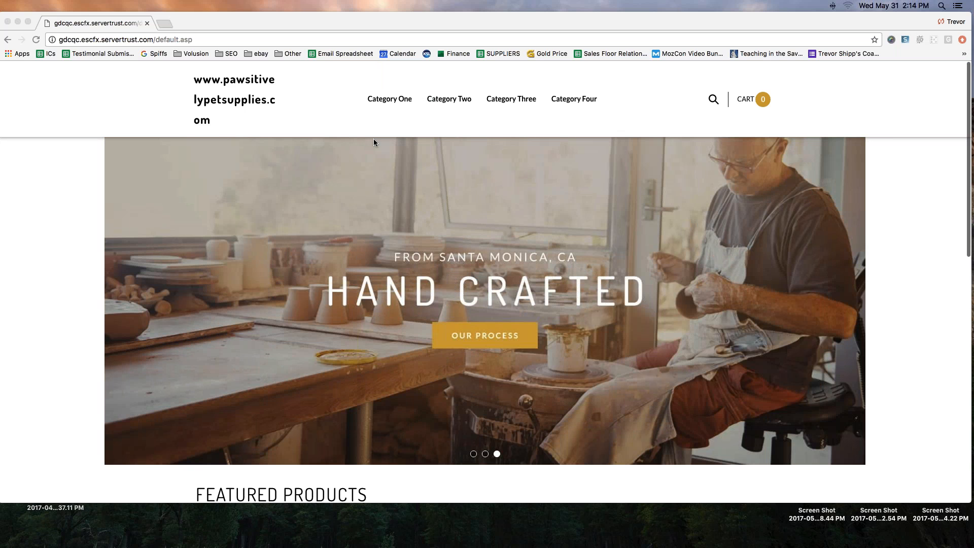
click(391, 100)
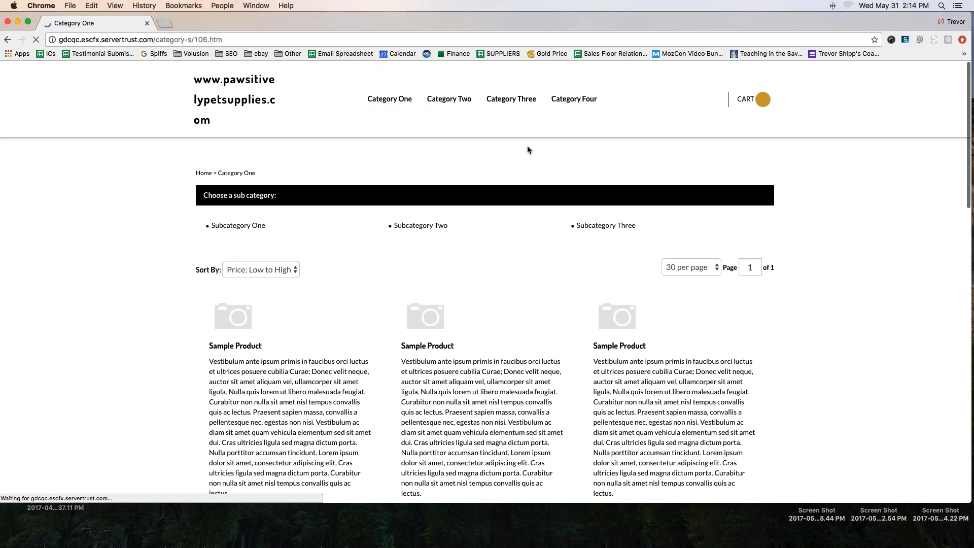
scroll(530, 145, down, 3)
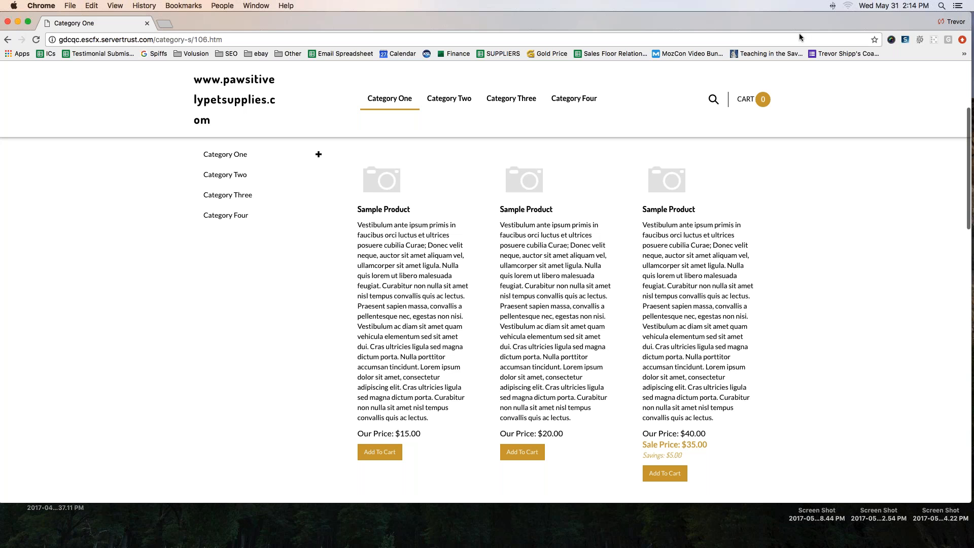
scroll(99, 175, down, 1)
scroll(99, 174, down, 5)
scroll(98, 175, down, 10)
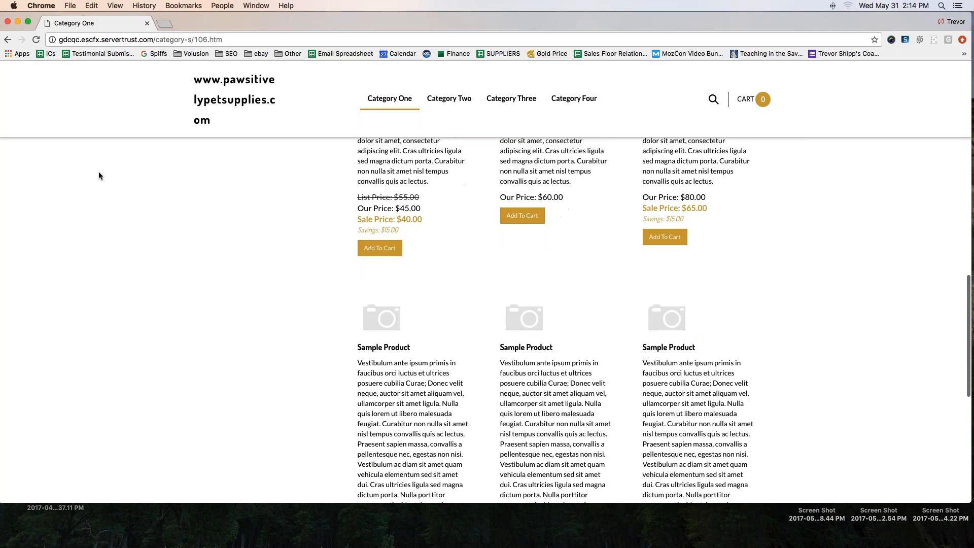
scroll(99, 176, down, 6)
scroll(99, 176, down, 8)
scroll(99, 175, up, 6)
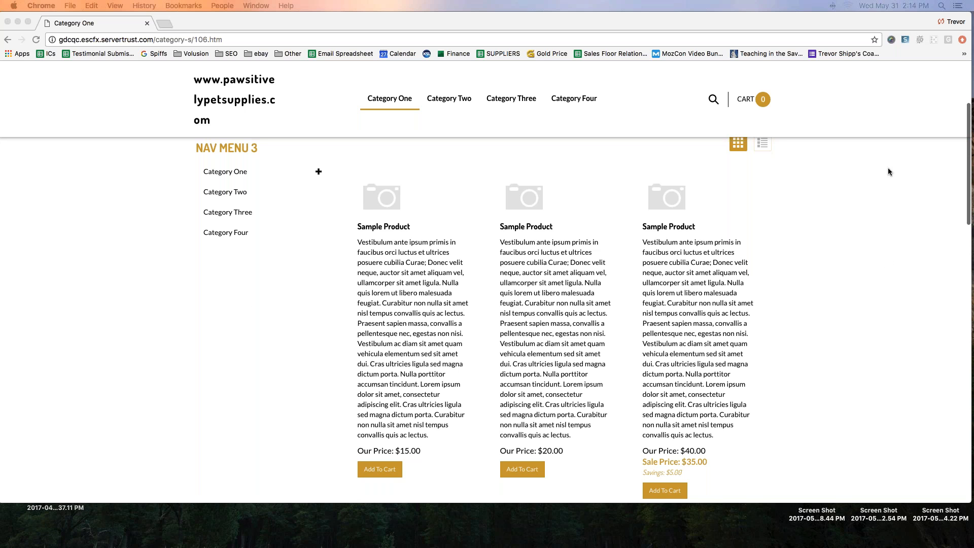
mouse_move(726, 142)
mouse_down()
mouse_move(652, 150)
mouse_move(631, 192)
mouse_move(656, 223)
mouse_move(732, 219)
mouse_up()
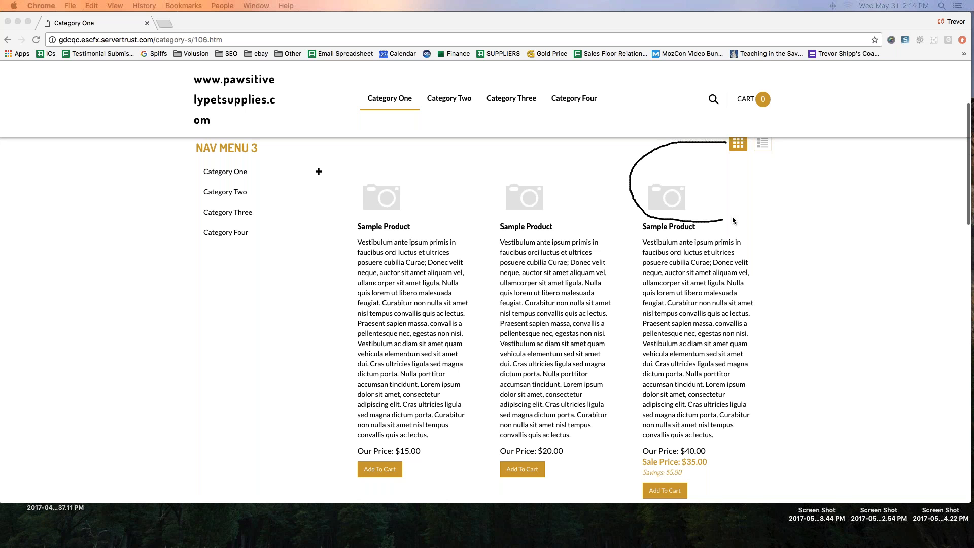
drag(736, 154, 718, 142)
mouse_move(499, 219)
mouse_down()
mouse_move(603, 220)
mouse_move(600, 166)
mouse_move(570, 138)
mouse_up()
drag(499, 143, 496, 140)
mouse_move(354, 143)
mouse_down()
mouse_move(352, 186)
mouse_move(460, 222)
mouse_up()
mouse_move(459, 166)
mouse_down()
mouse_move(391, 142)
mouse_move(345, 144)
mouse_up()
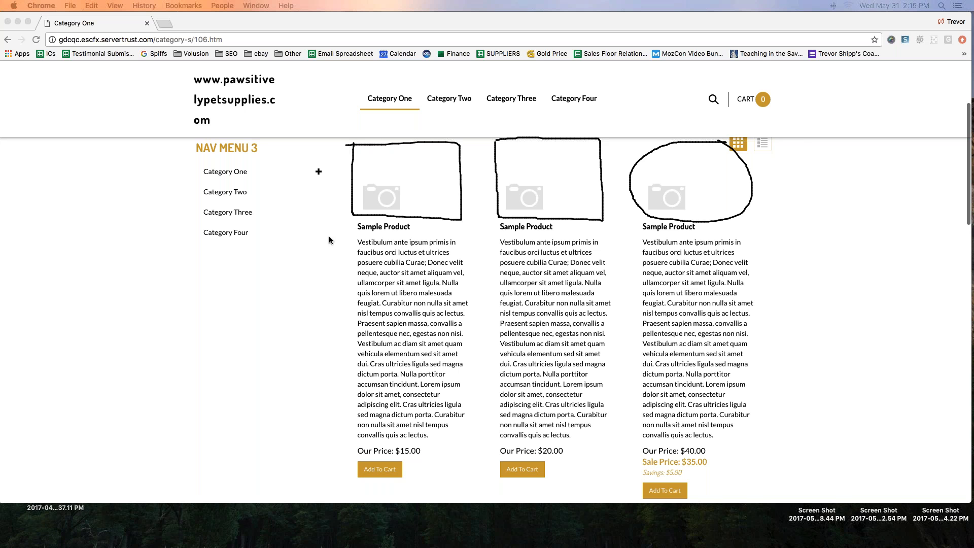
mouse_move(361, 232)
mouse_down()
mouse_move(339, 248)
mouse_move(335, 390)
mouse_move(323, 410)
mouse_up()
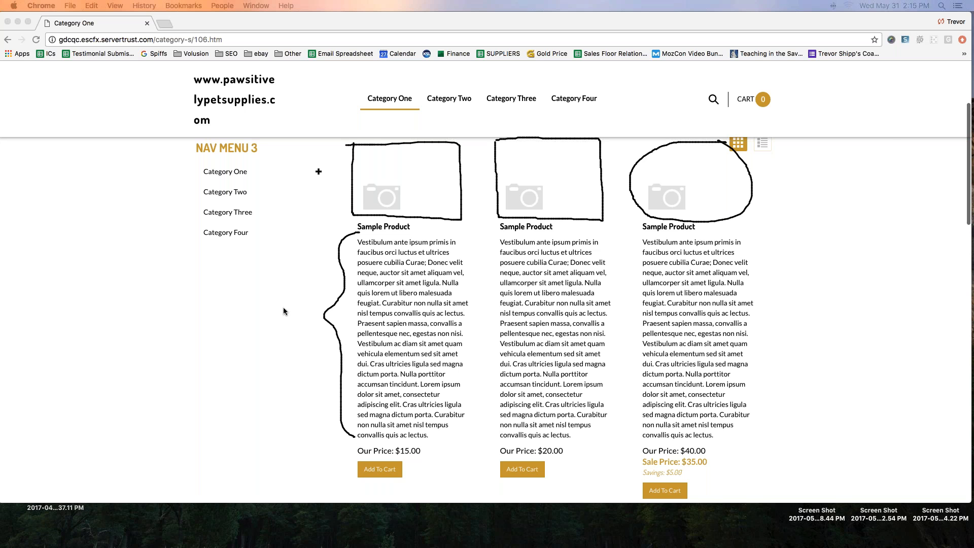
mouse_move(154, 303)
mouse_down()
mouse_move(157, 339)
mouse_move(169, 326)
mouse_move(213, 328)
mouse_move(217, 313)
mouse_move(242, 303)
mouse_move(252, 333)
mouse_up()
drag(167, 360, 306, 354)
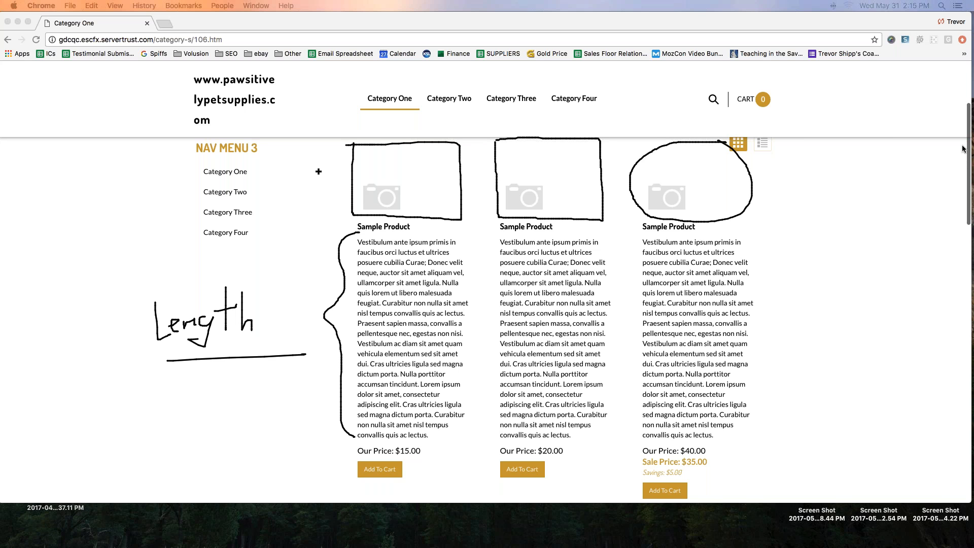
click(911, 210)
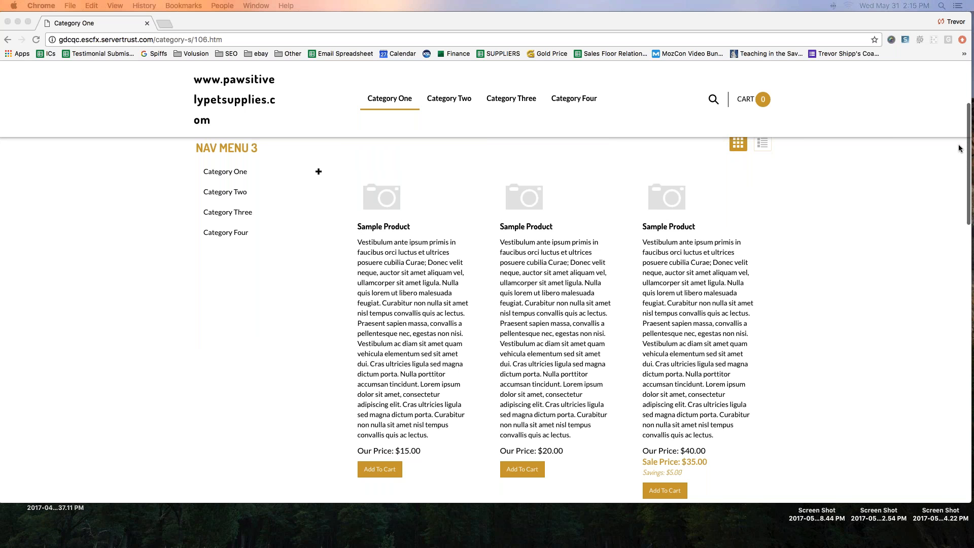
- Review the full Category One product listing, checking how much room the descriptions take up
scroll(541, 229, down, 7)
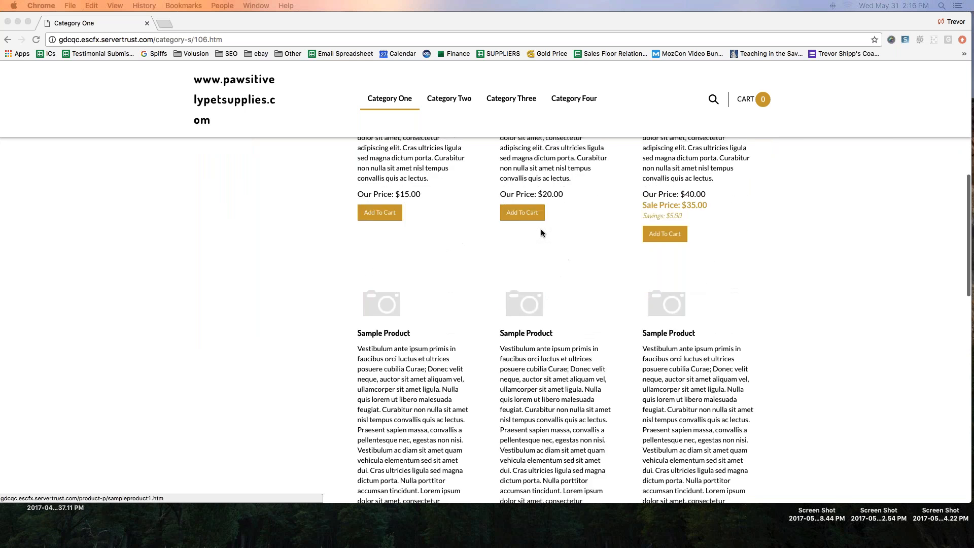
scroll(541, 233, down, 6)
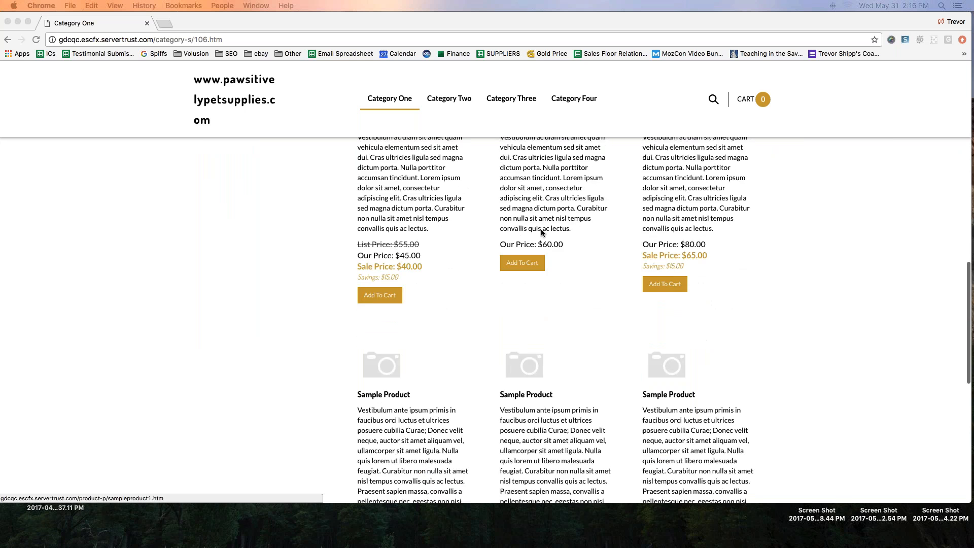
scroll(541, 233, down, 4)
scroll(541, 232, up, 6)
scroll(541, 232, up, 6)
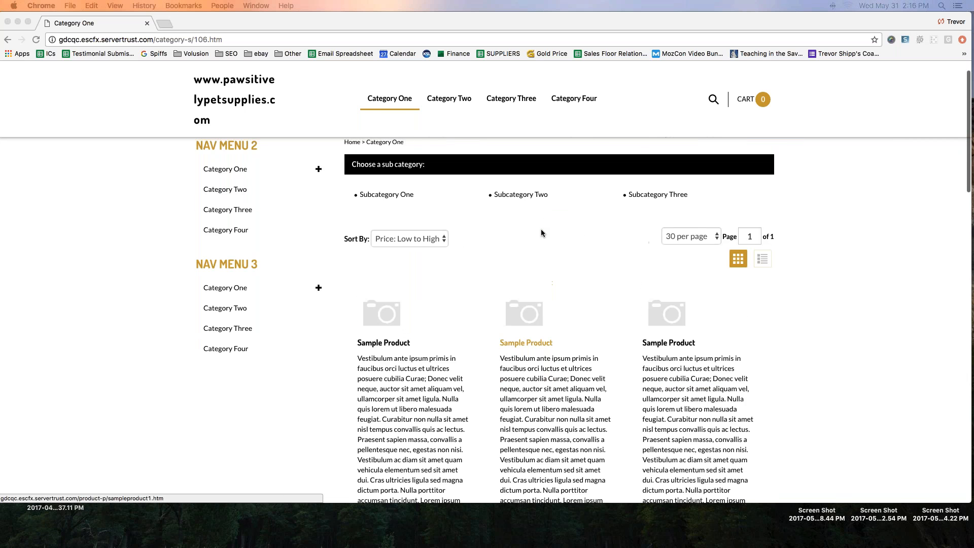
scroll(541, 229, down, 3)
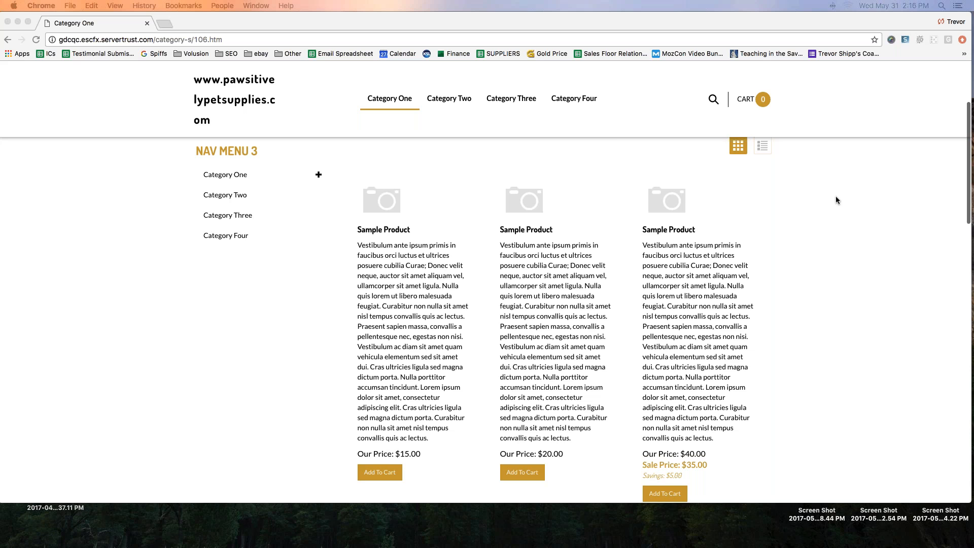
- Sign in to the store through the footer's My Account link using the account's e-mail
scroll(551, 351, down, 10)
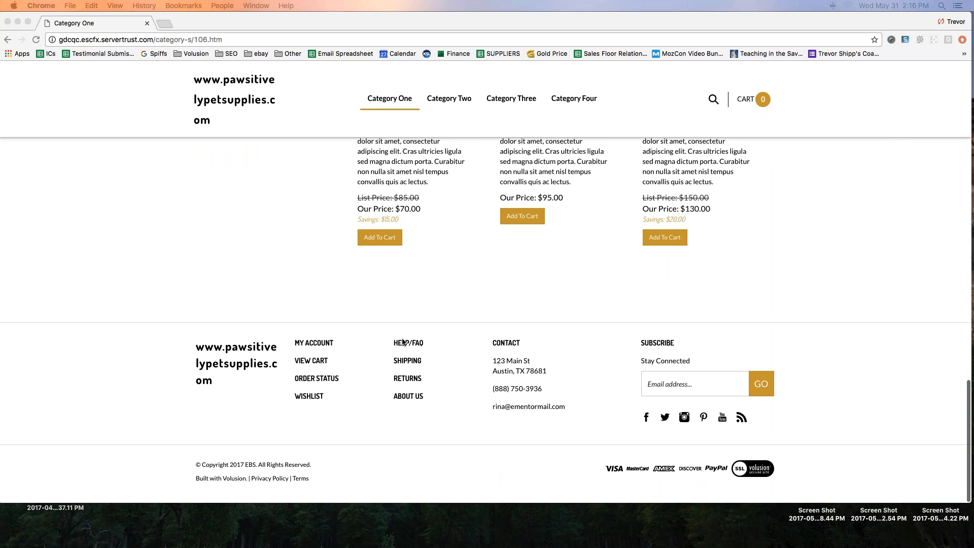
click(308, 343)
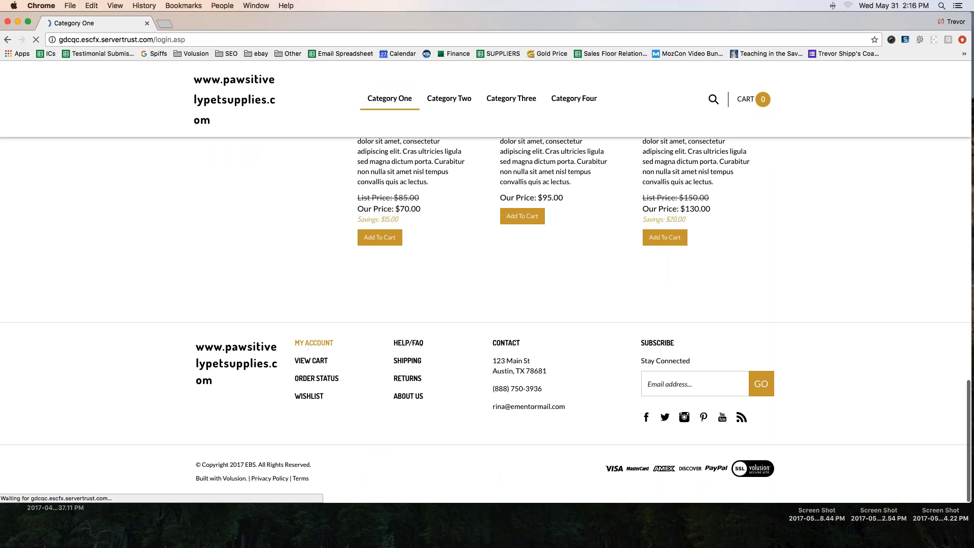
text(tre)
key(Down)
key(Return)
click(216, 345)
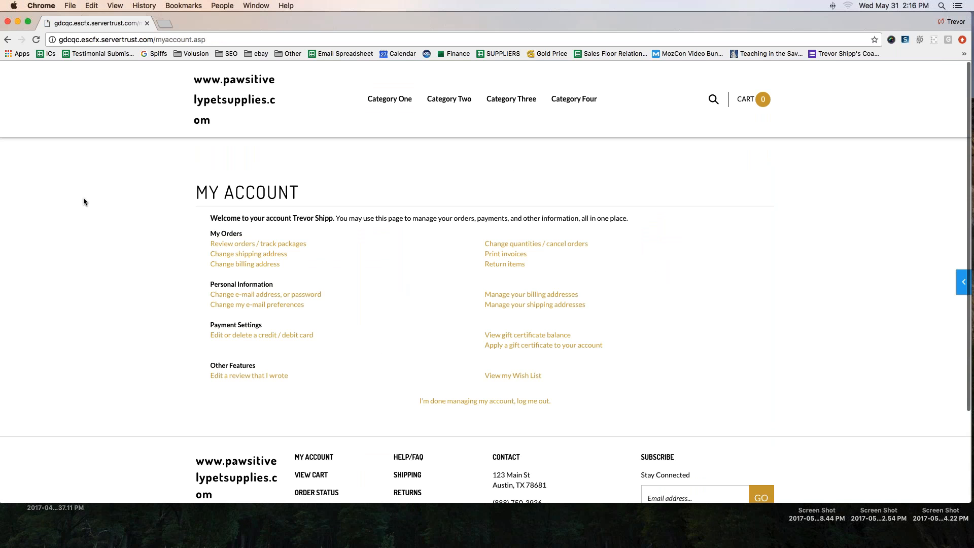
- Return to the Category One storefront page and open this category's settings in the store admin
click(963, 281)
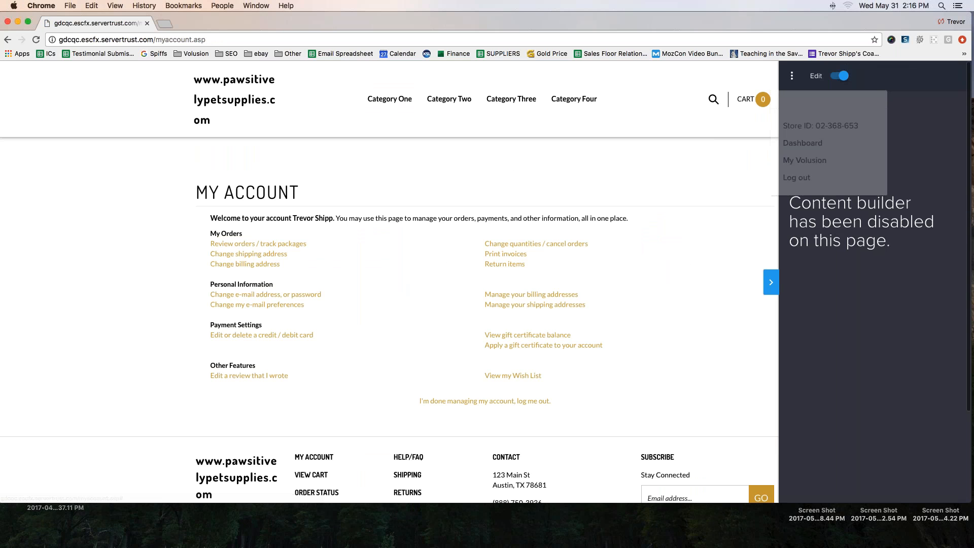
click(390, 98)
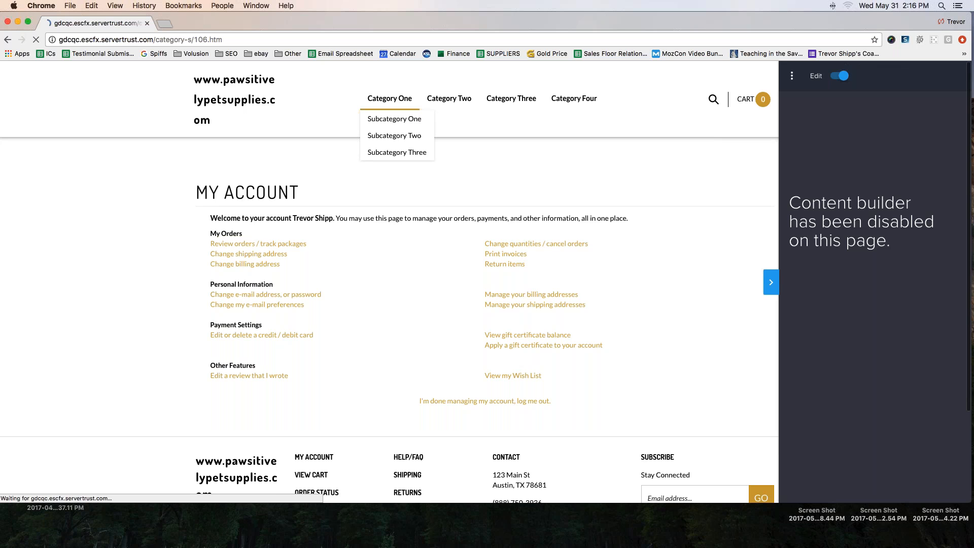
scroll(487, 325, down, 5)
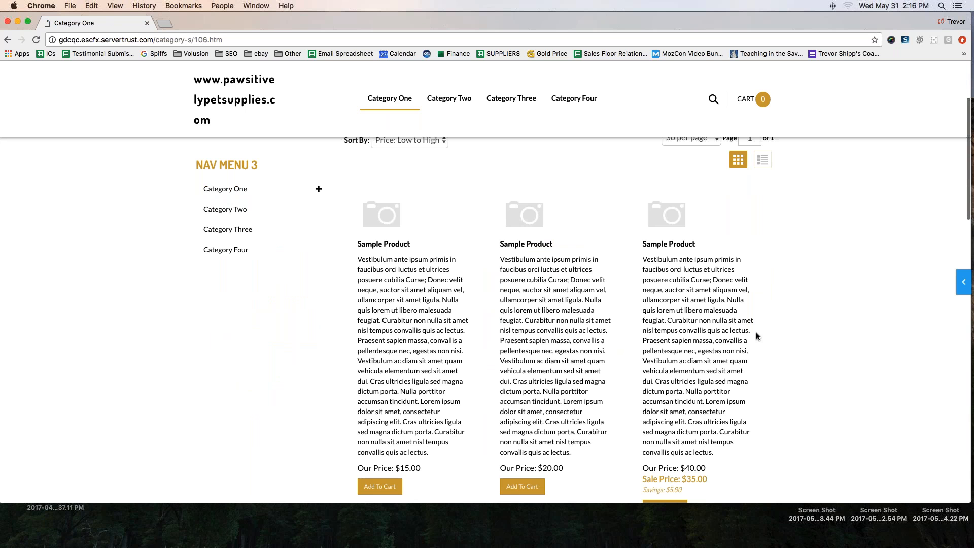
drag(359, 262, 458, 459)
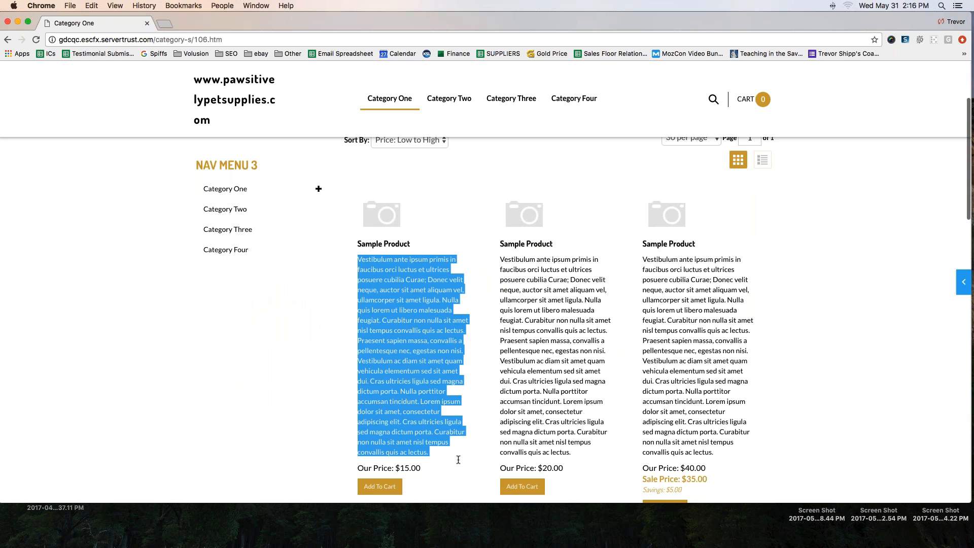
click(458, 460)
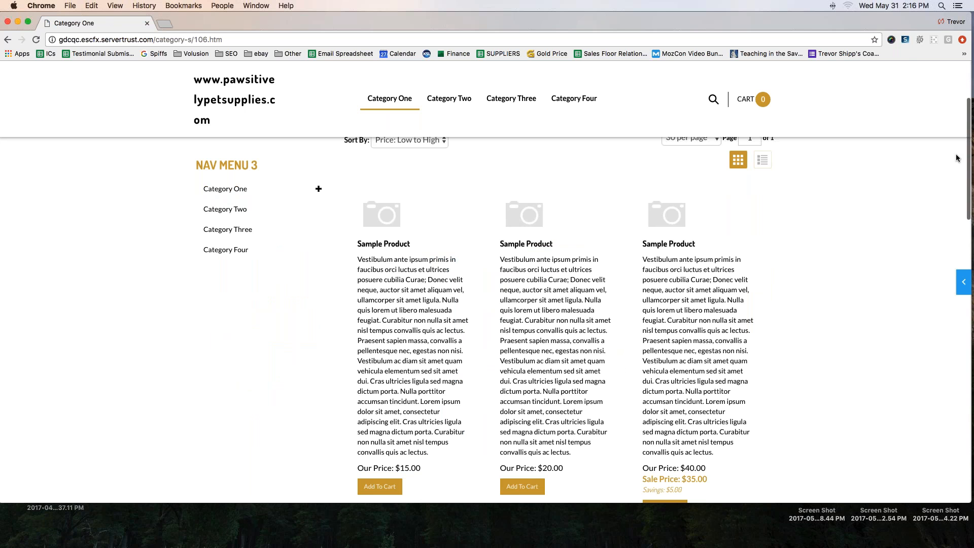
click(963, 282)
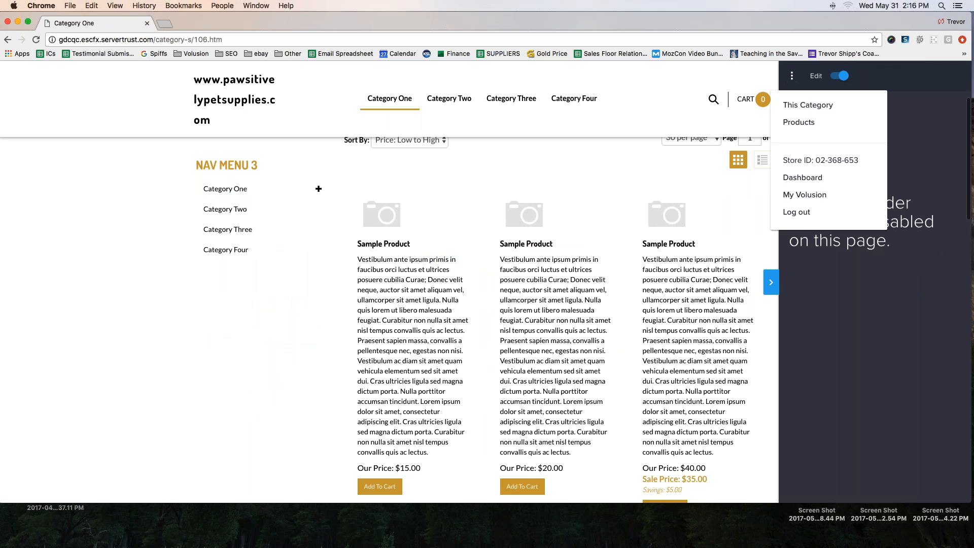
click(802, 110)
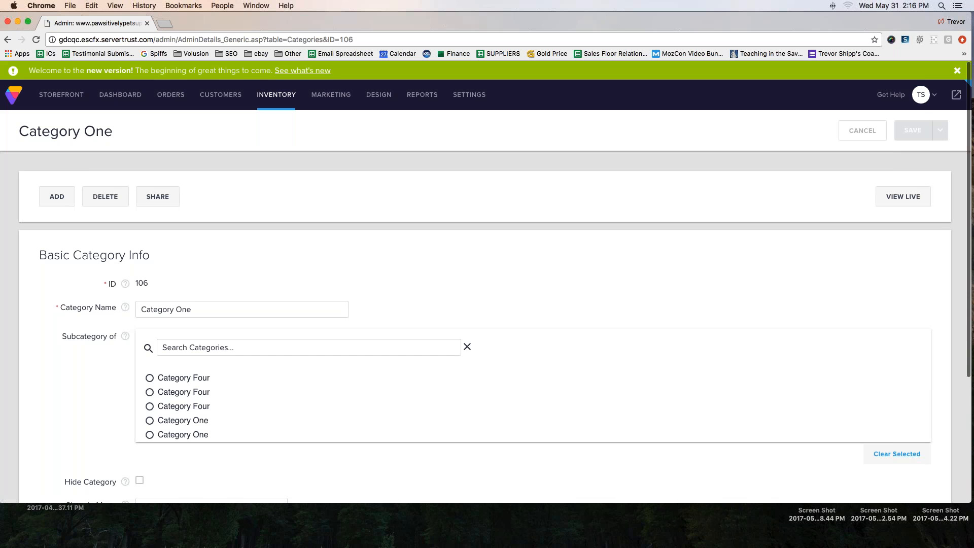
- Show the Product Display settings within the Advanced Info of Category One
scroll(223, 319, down, 10)
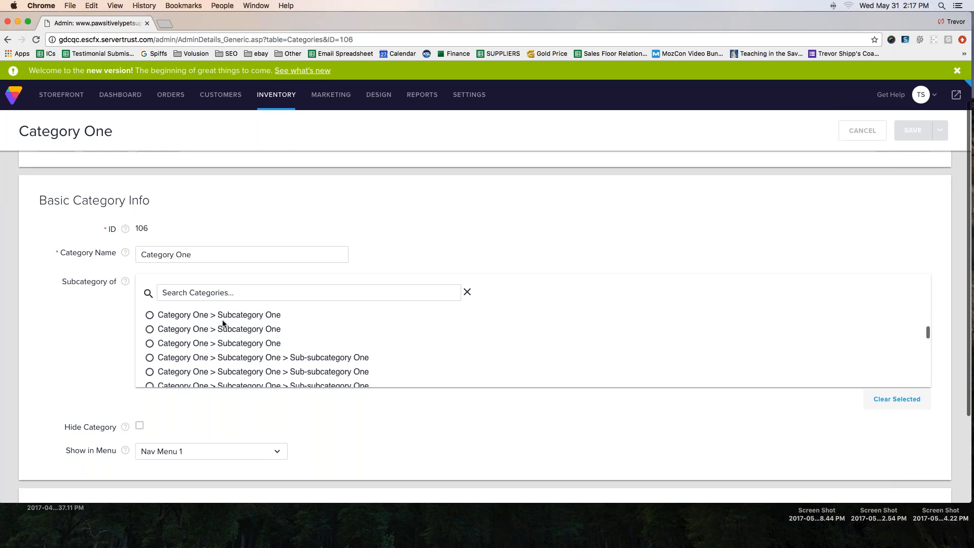
scroll(115, 343, up, 4)
scroll(114, 342, down, 4)
click(91, 452)
scroll(48, 359, down, 5)
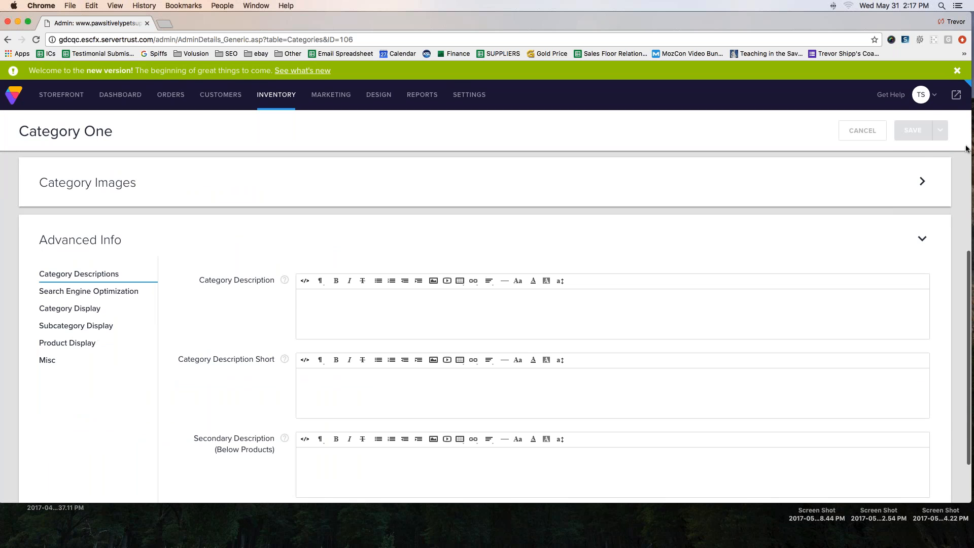
click(61, 344)
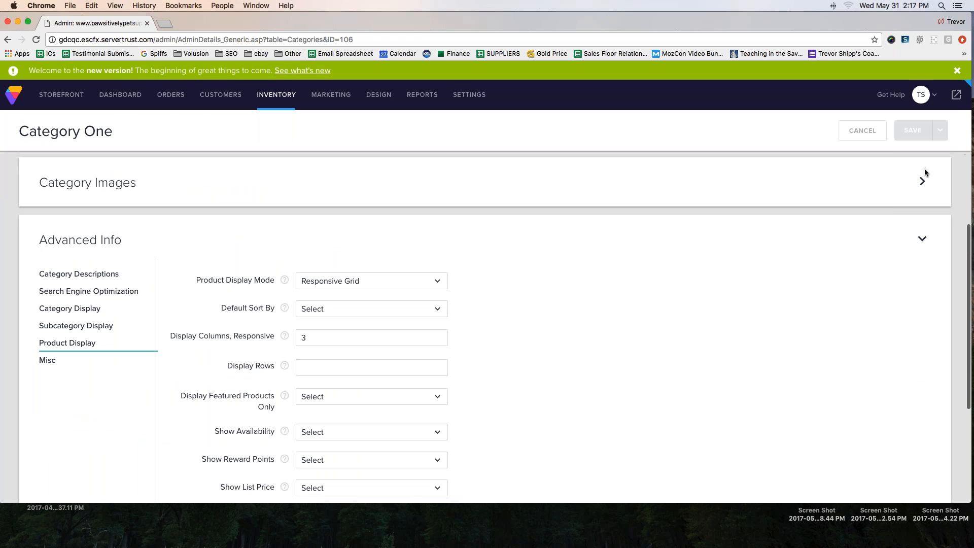
drag(34, 248, 146, 250)
mouse_move(35, 352)
mouse_down()
mouse_move(94, 337)
mouse_move(30, 351)
mouse_move(54, 345)
mouse_up()
- Set both Show Description and Show Description Short to N for Category One and save the category
scroll(260, 300, down, 5)
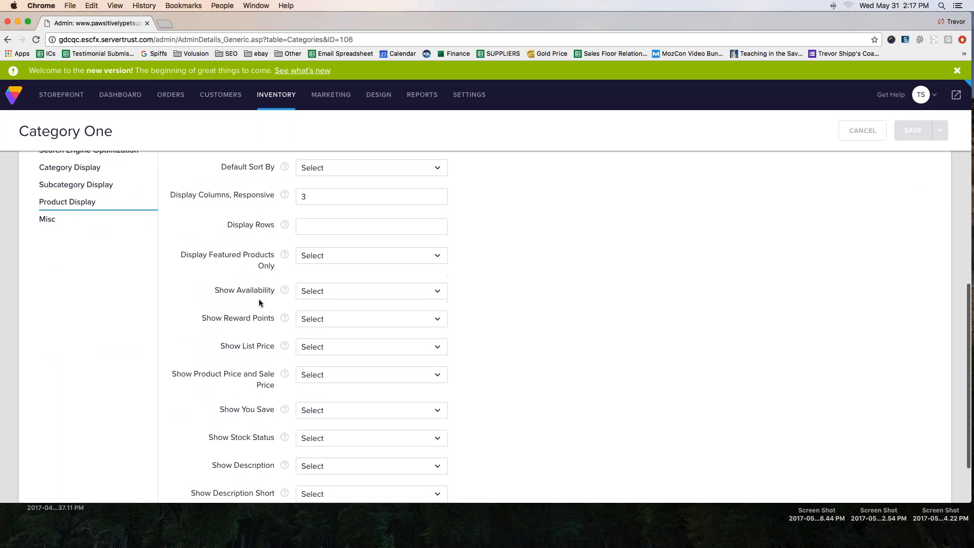
scroll(259, 303, down, 3)
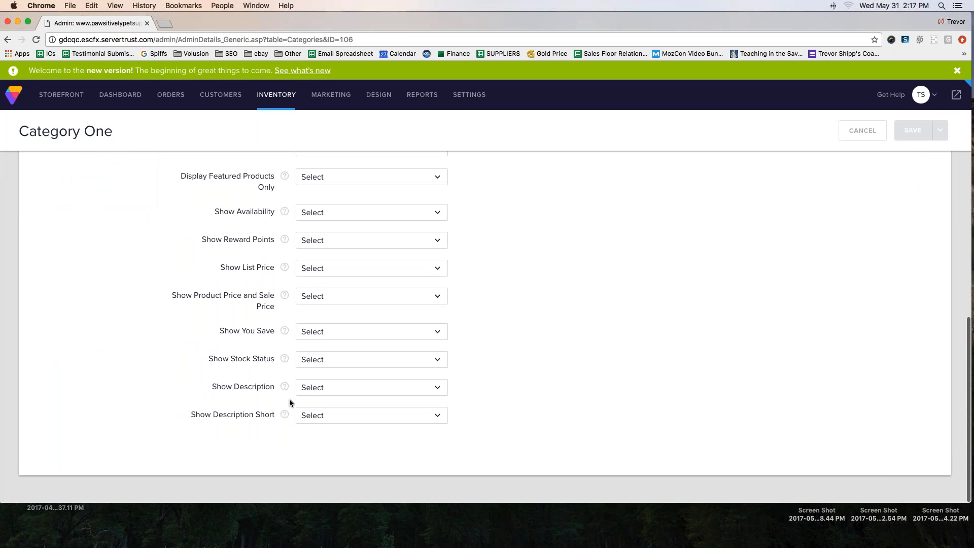
click(335, 388)
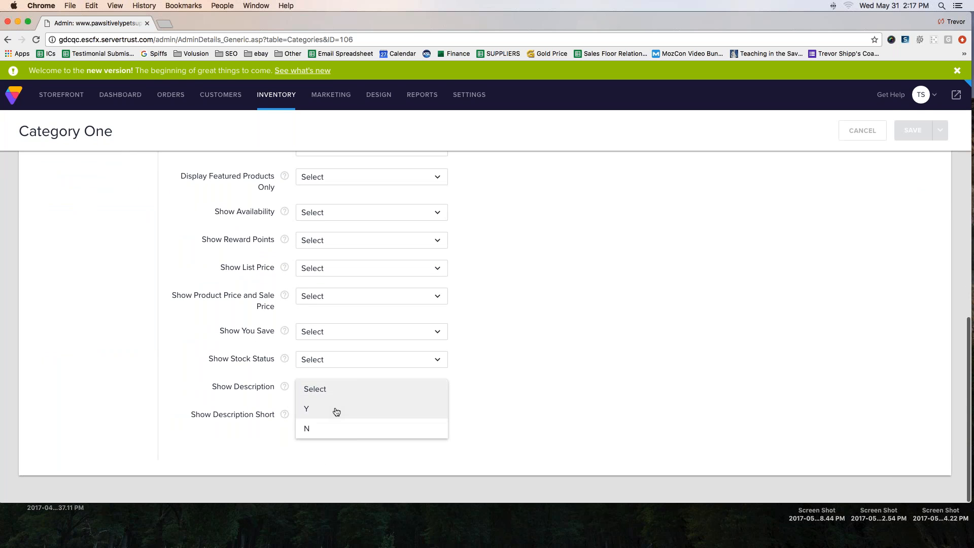
click(328, 428)
click(330, 415)
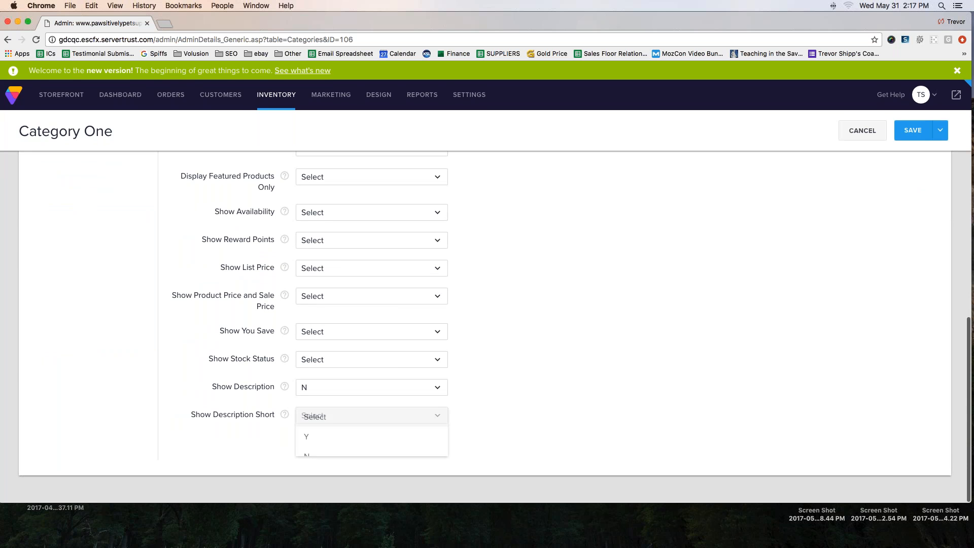
click(331, 456)
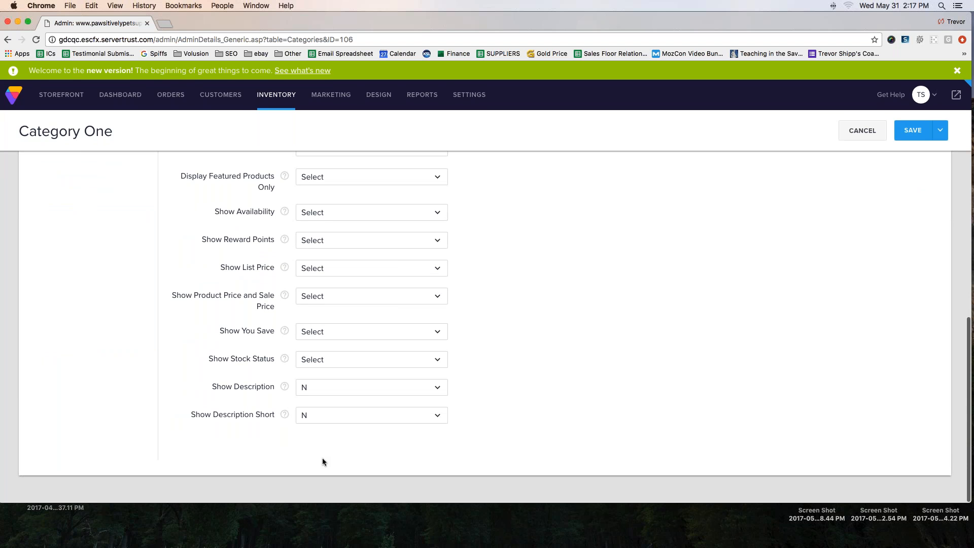
click(916, 133)
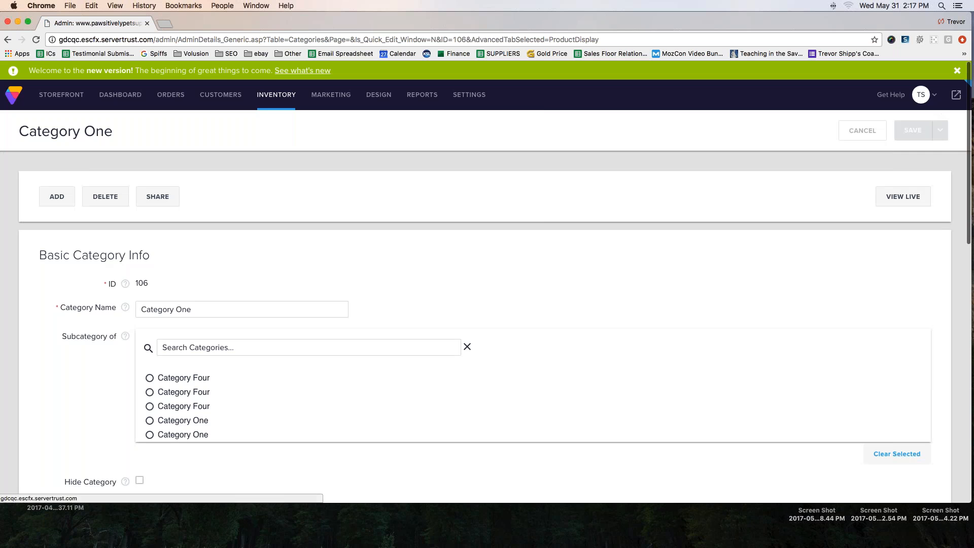
- Open the live storefront and look over the product grid on the Category One page
click(955, 95)
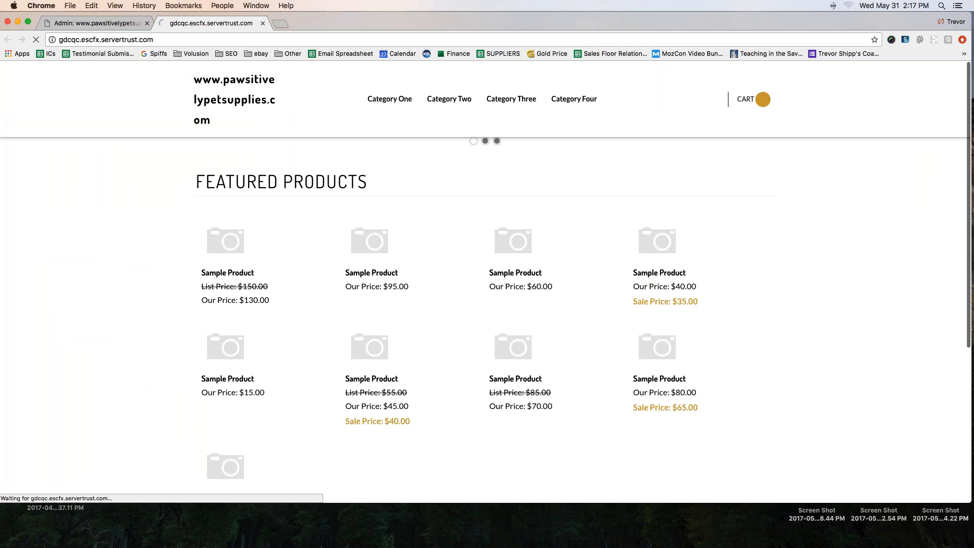
mouse_move(390, 99)
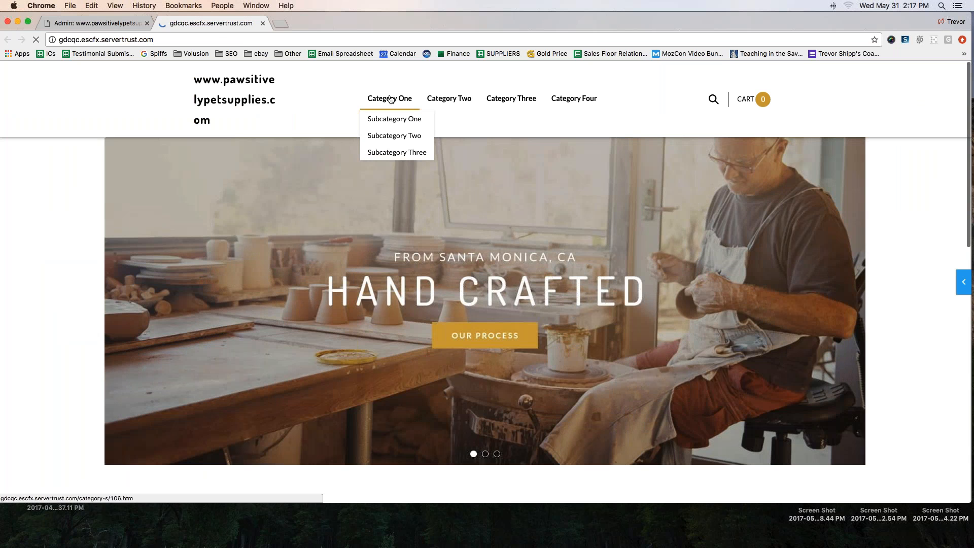
click(390, 99)
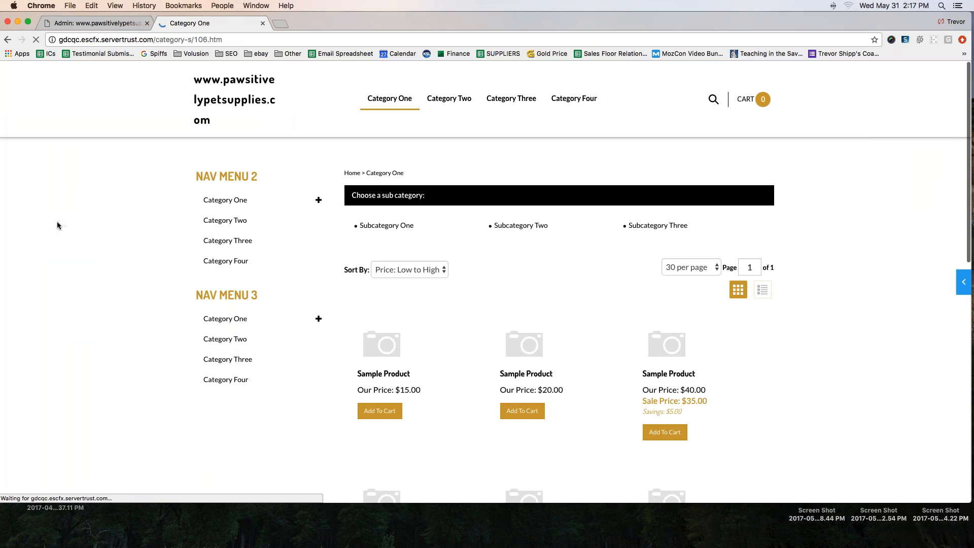
scroll(57, 221, down, 3)
scroll(58, 226, down, 2)
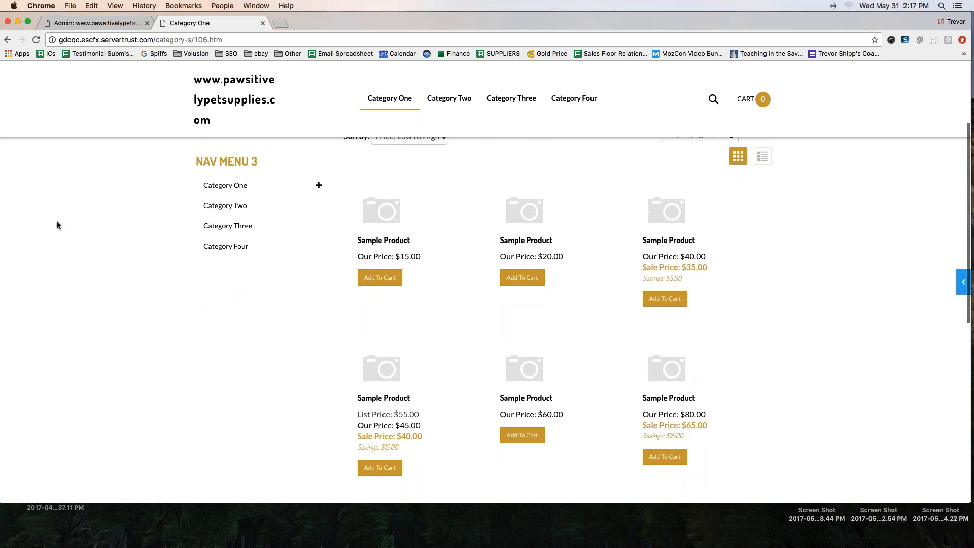
scroll(58, 225, down, 2)
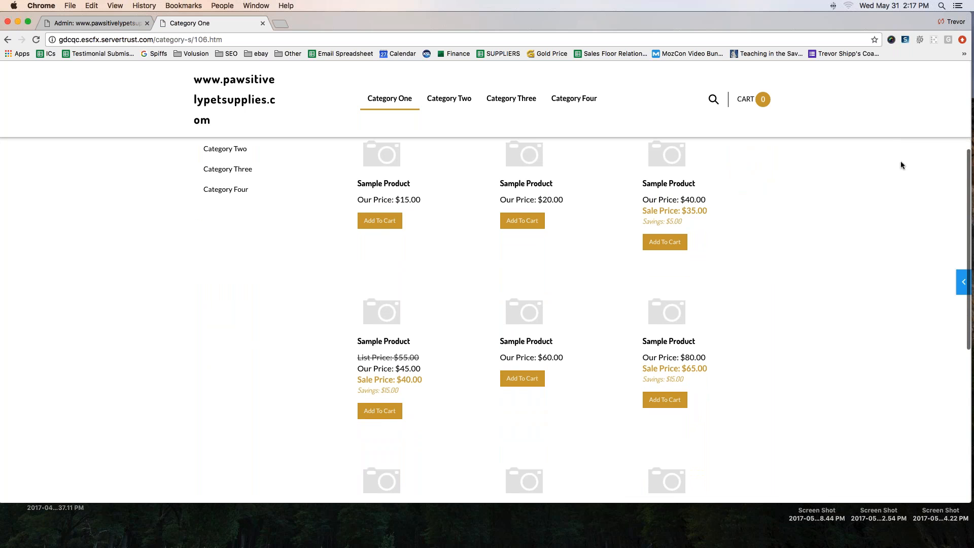
drag(369, 150, 945, 148)
mouse_move(344, 134)
mouse_down()
mouse_move(696, 147)
mouse_move(737, 194)
mouse_move(657, 265)
mouse_up()
mouse_move(545, 263)
mouse_down()
mouse_move(337, 259)
mouse_move(339, 158)
mouse_up()
drag(333, 234, 419, 240)
drag(321, 252, 403, 259)
drag(319, 265, 421, 296)
drag(313, 295, 356, 305)
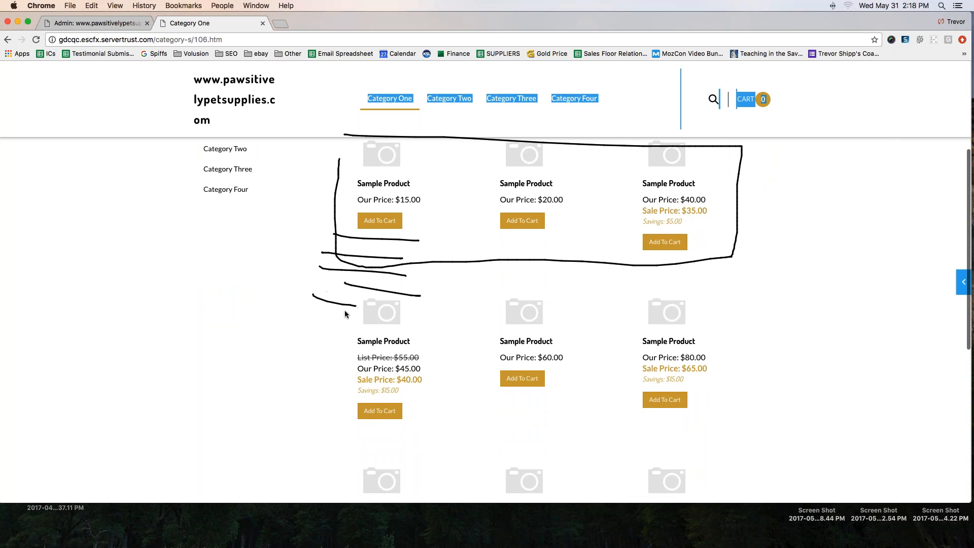
click(966, 144)
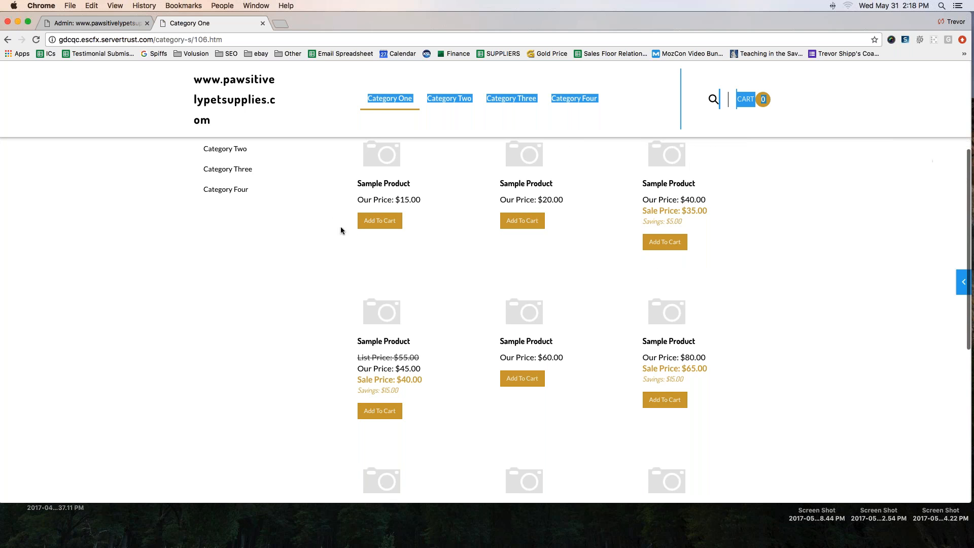
drag(340, 226, 335, 181)
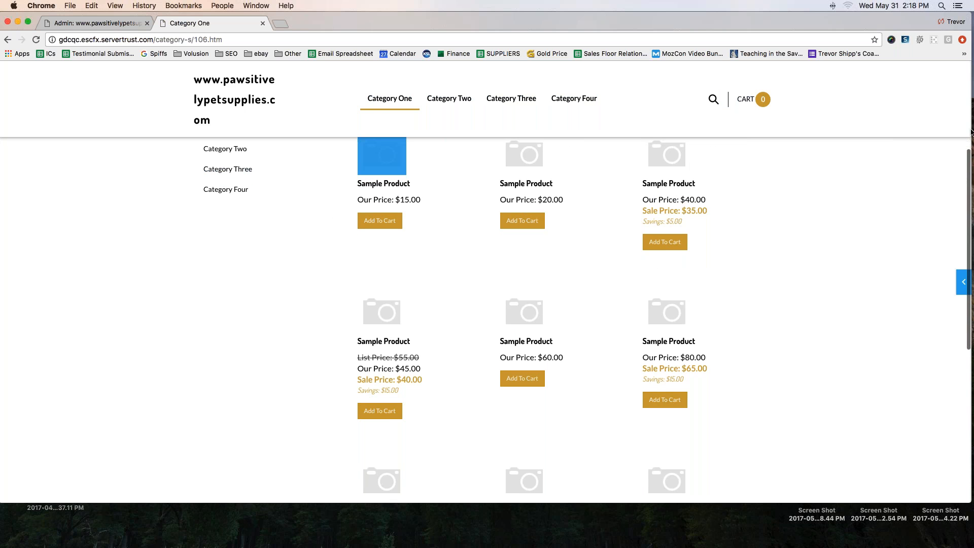
click(870, 189)
mouse_move(727, 154)
mouse_down()
mouse_move(747, 166)
mouse_move(707, 247)
mouse_up()
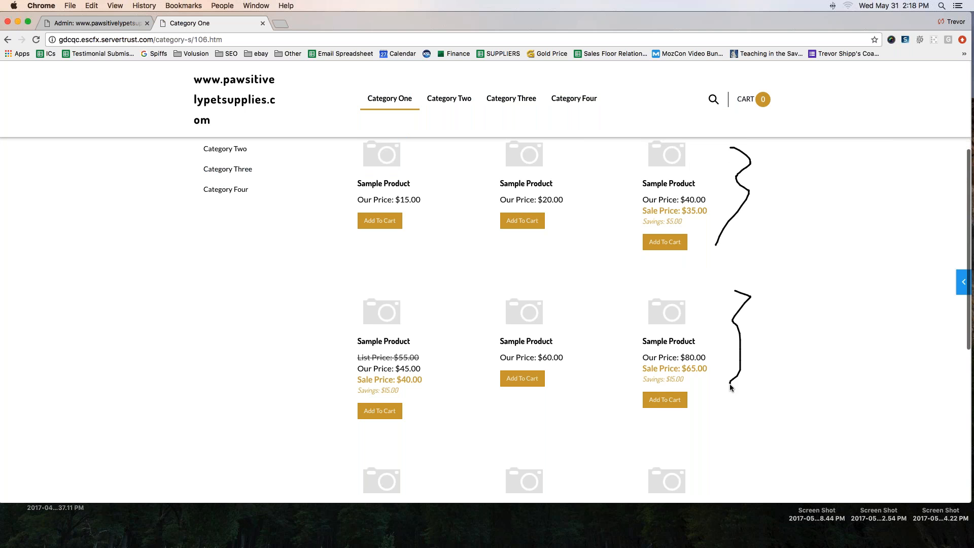
drag(735, 446, 734, 500)
mouse_move(898, 207)
mouse_down()
mouse_move(847, 306)
mouse_move(858, 157)
mouse_up()
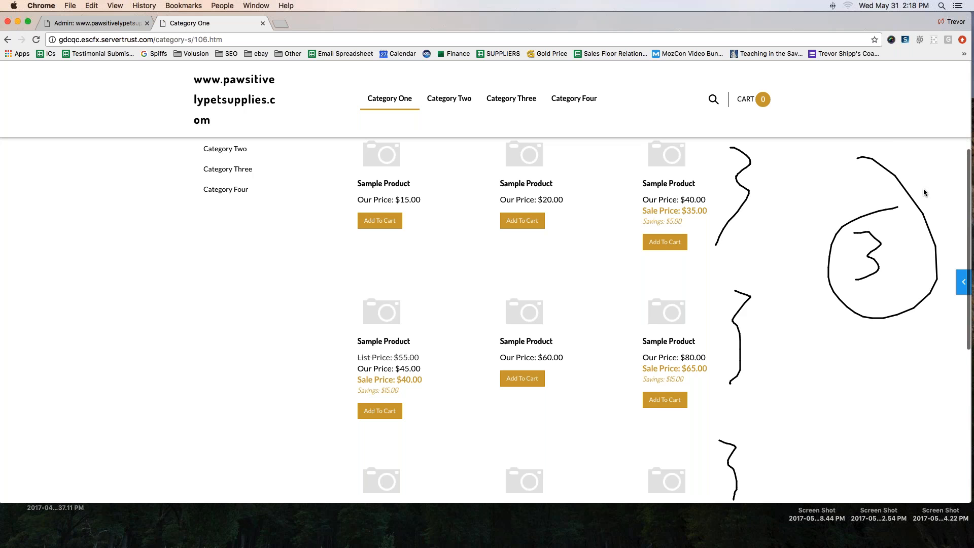
click(899, 212)
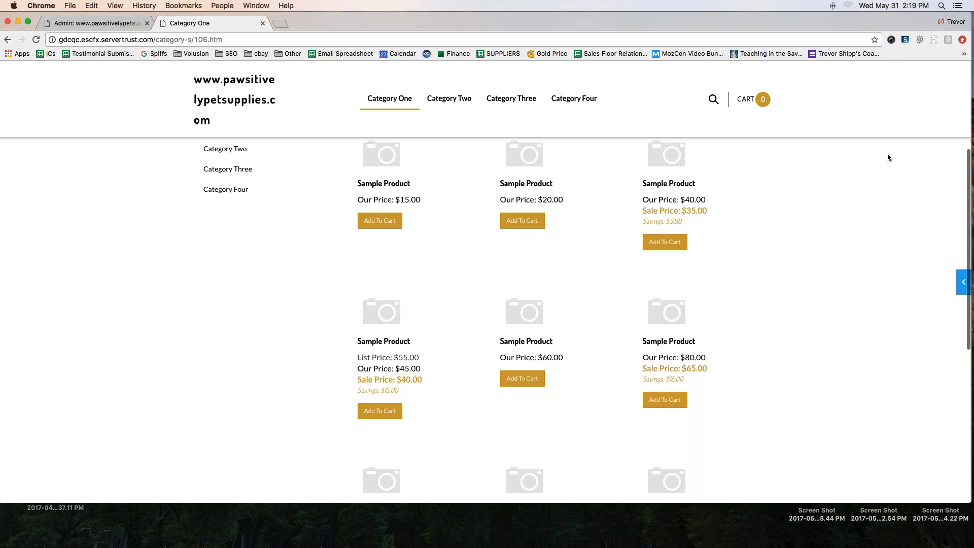
- Open the first Sample Product in the Category One grid and examine the Description section of its product page
click(372, 183)
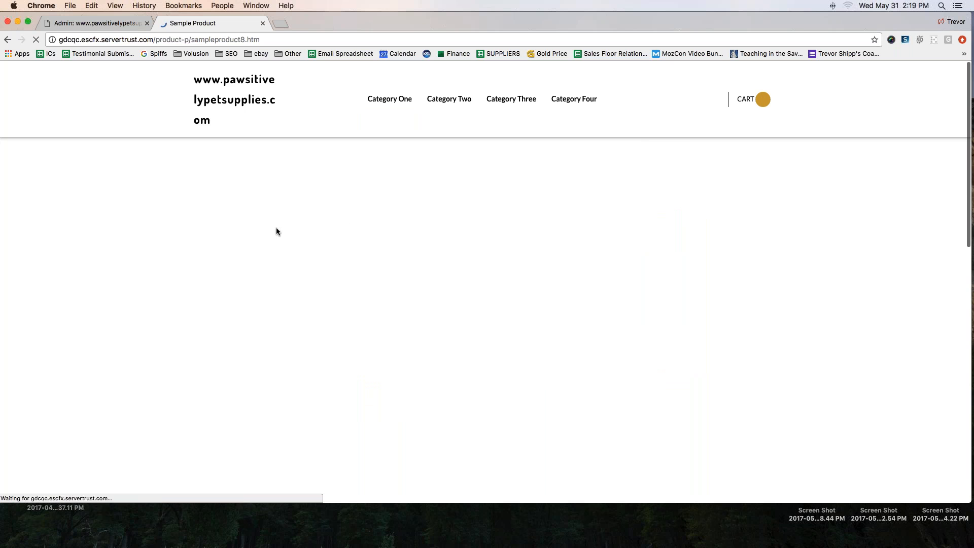
scroll(171, 239, down, 5)
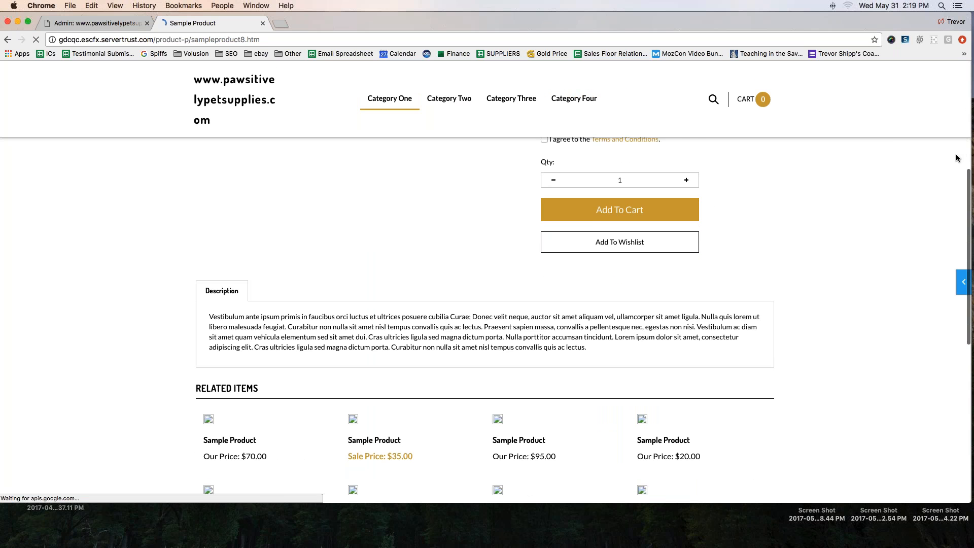
mouse_move(696, 369)
mouse_down()
mouse_move(196, 381)
mouse_move(187, 300)
mouse_move(452, 269)
mouse_move(702, 270)
mouse_move(785, 323)
mouse_move(680, 377)
mouse_up()
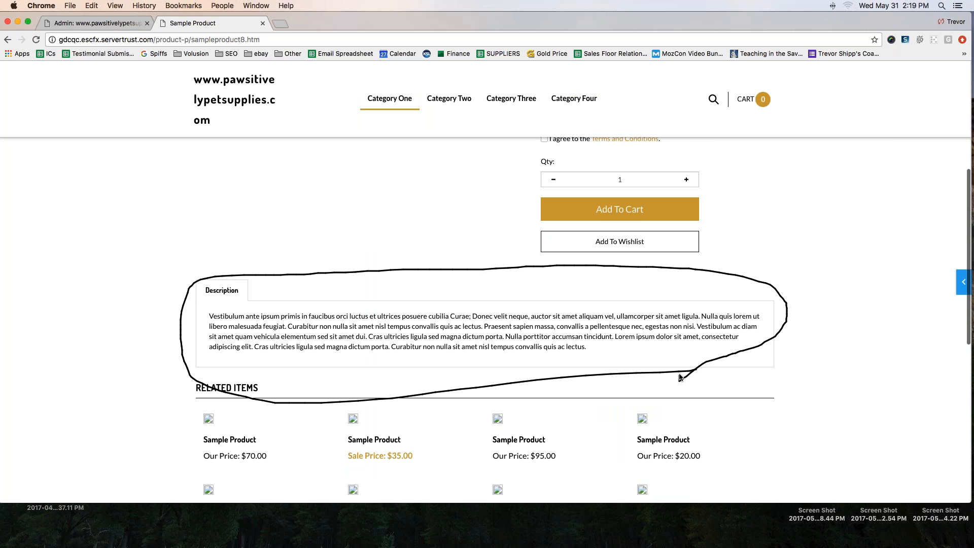
drag(292, 269, 508, 379)
drag(490, 270, 386, 398)
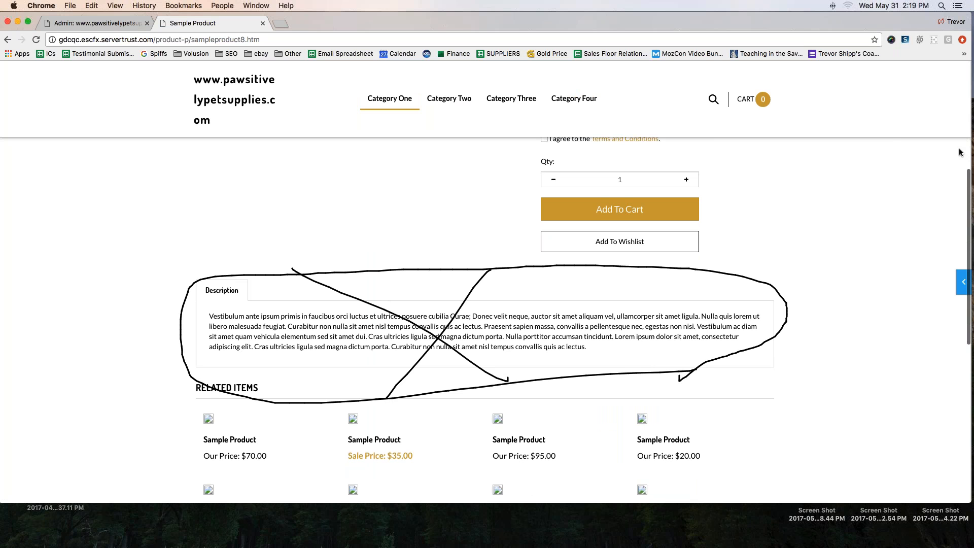
key(Escape)
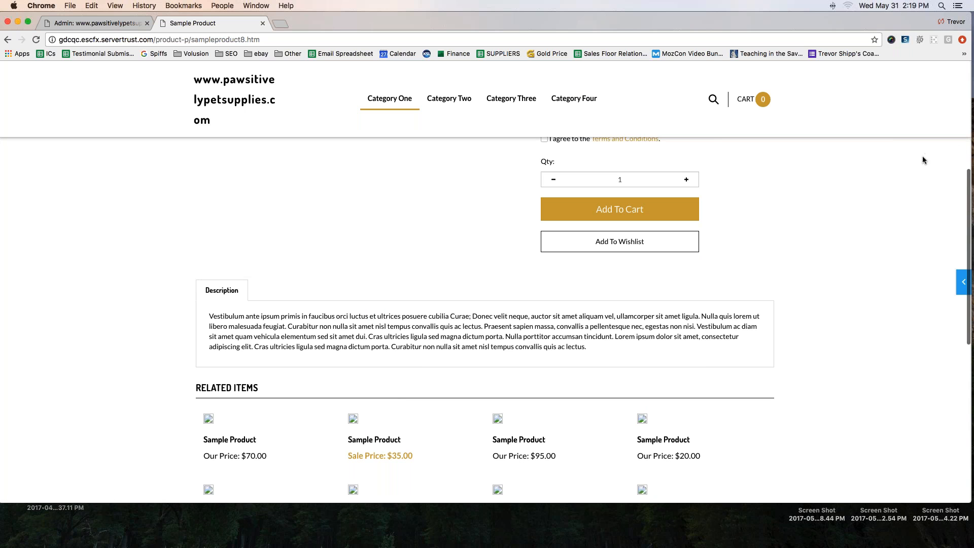
- Open this product's edit page in the store admin from its storefront page
scroll(548, 165, up, 5)
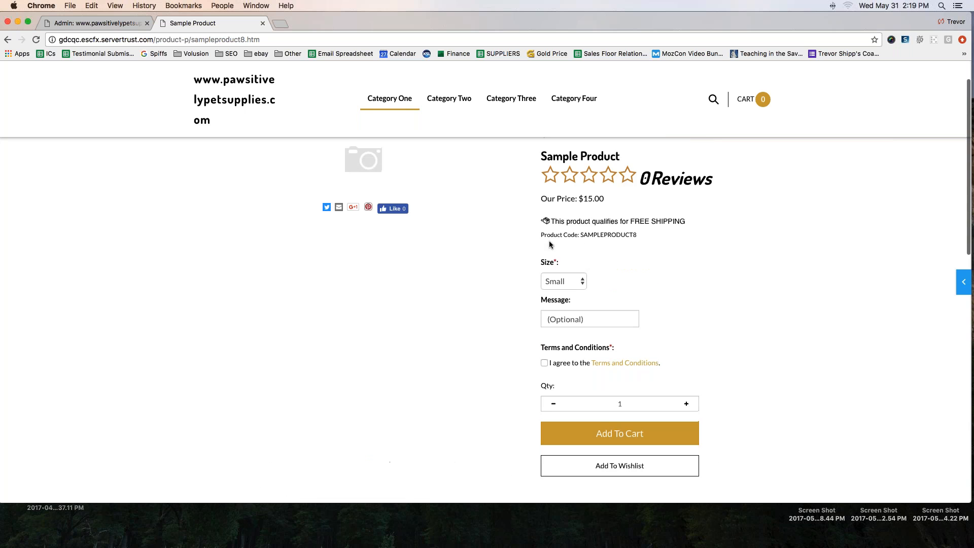
click(963, 282)
click(792, 76)
click(798, 107)
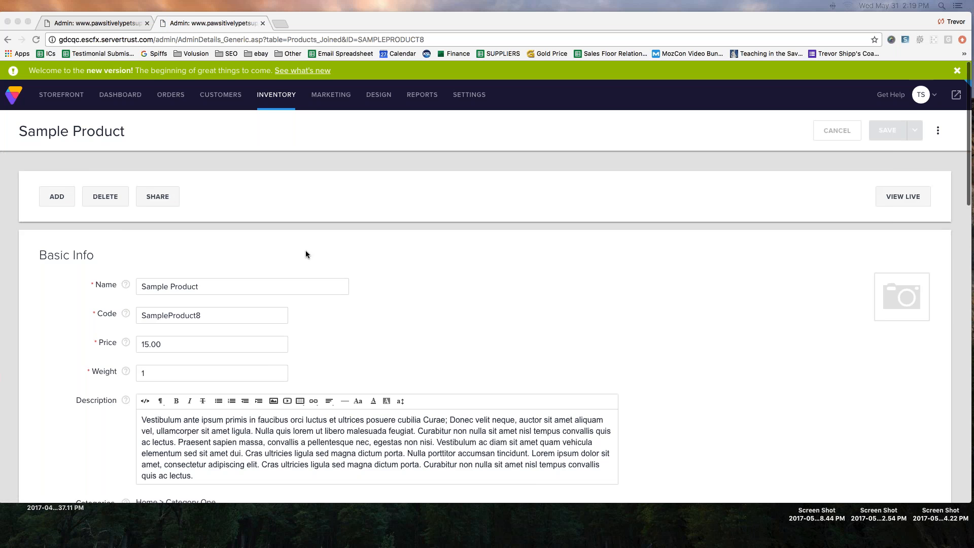
- Show the Product Descriptions fields within the Advanced Info of the Sample Product
scroll(306, 254, down, 2)
scroll(307, 254, down, 12)
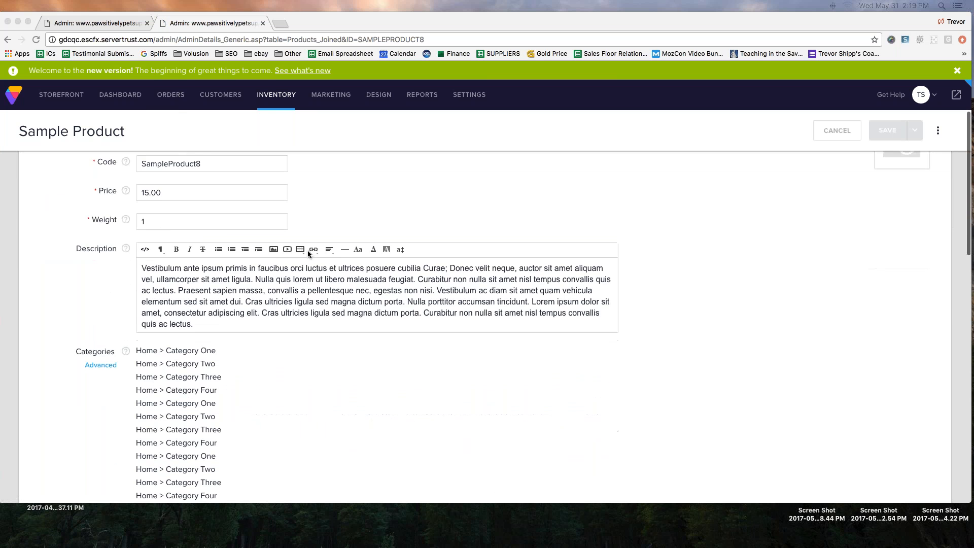
scroll(308, 254, down, 17)
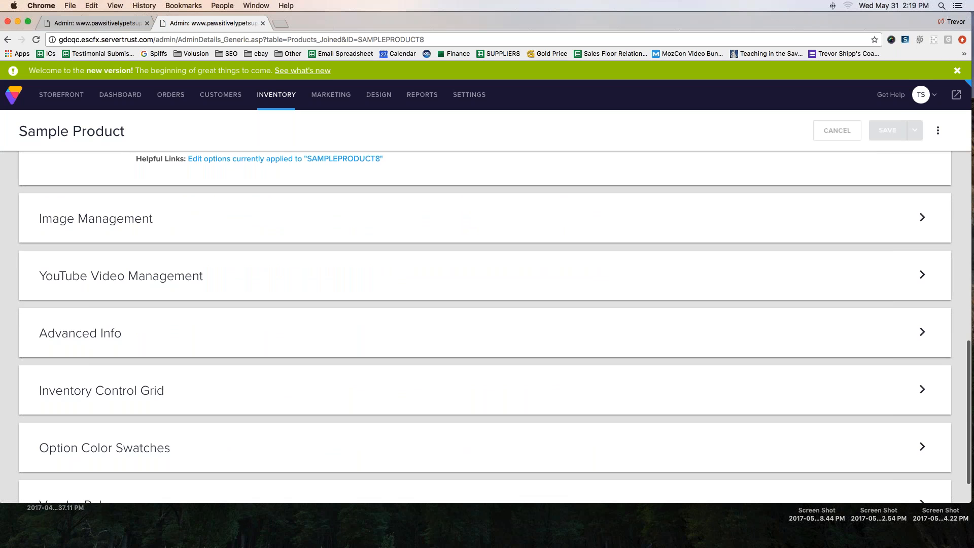
click(93, 342)
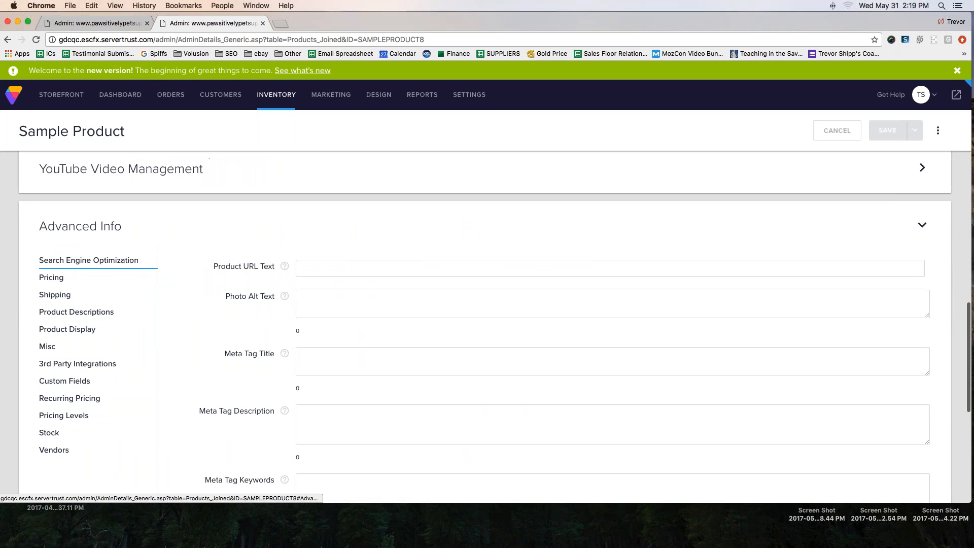
click(72, 283)
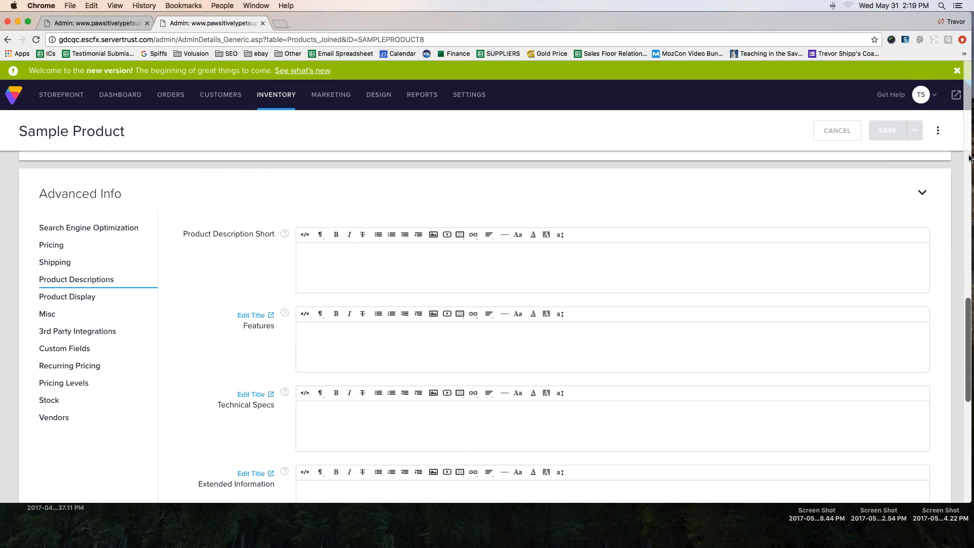
drag(24, 204, 152, 209)
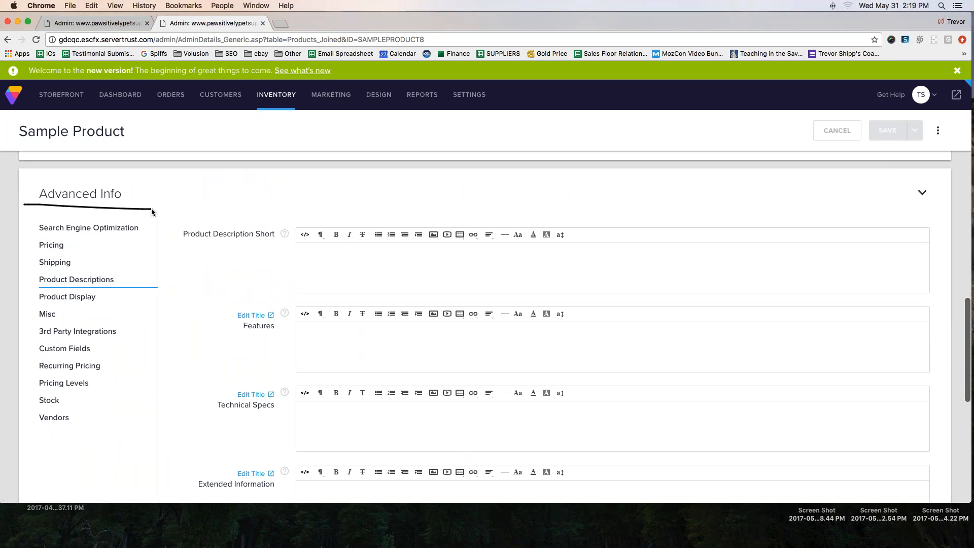
mouse_move(35, 288)
mouse_down()
mouse_move(88, 293)
mouse_move(120, 272)
mouse_move(49, 271)
mouse_move(31, 283)
mouse_move(39, 288)
mouse_up()
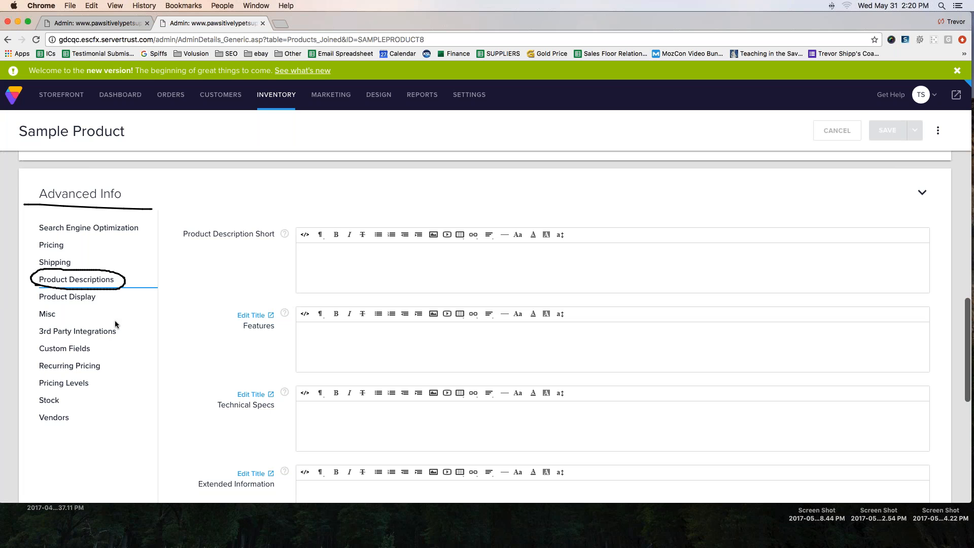
mouse_move(177, 221)
mouse_down()
mouse_move(177, 248)
mouse_move(274, 249)
mouse_move(280, 226)
mouse_move(173, 227)
mouse_up()
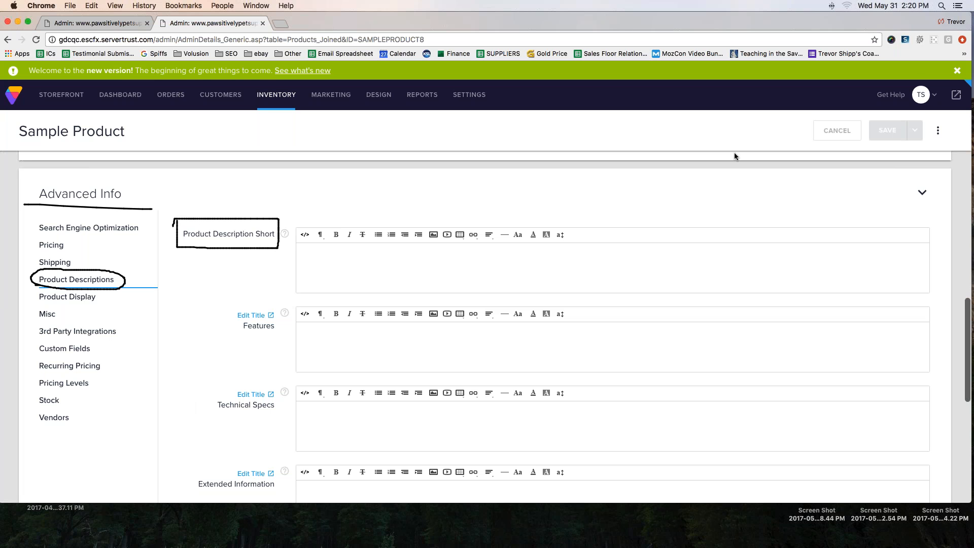
key(Escape)
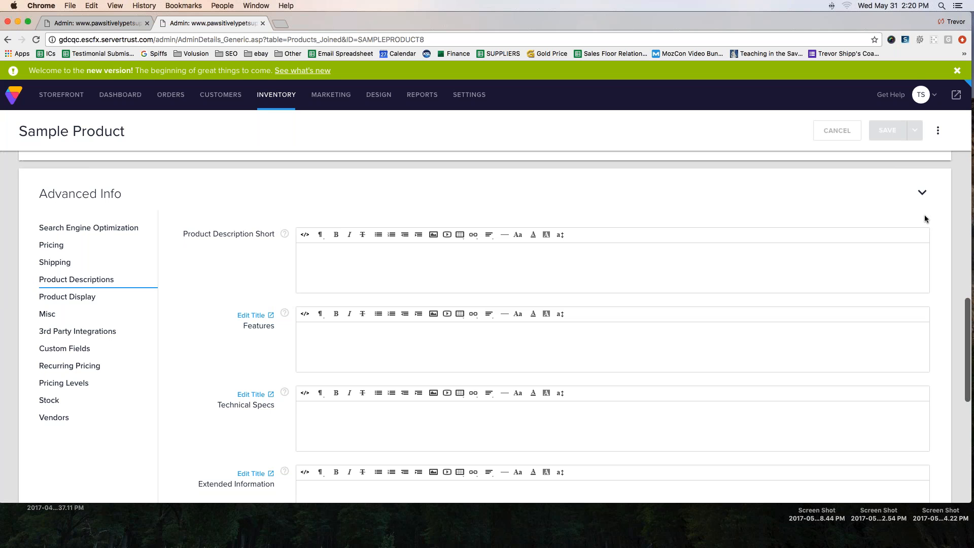
- Save the short description "This unique purse comes in the color jet black and has an amazing style and trend unmatched by any other purse on the market."
click(374, 266)
text(This)
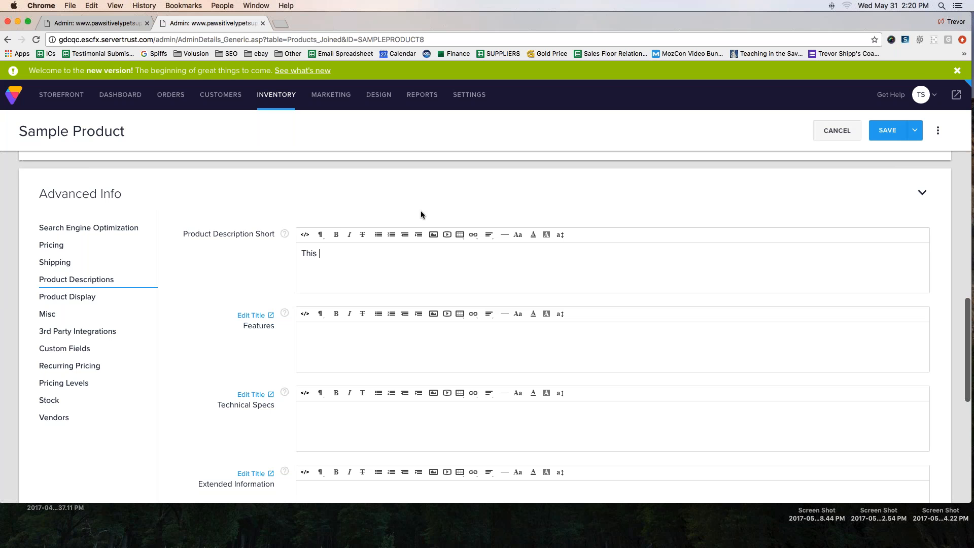
text( unique purse comes in the color jet bl)
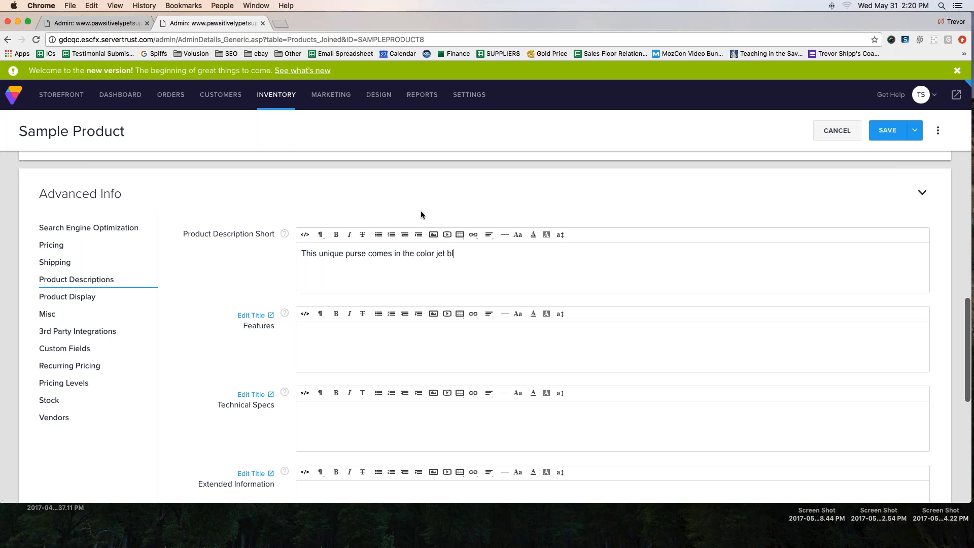
text(ack and has )
text(an amazing st)
text(yle )
text(and tren)
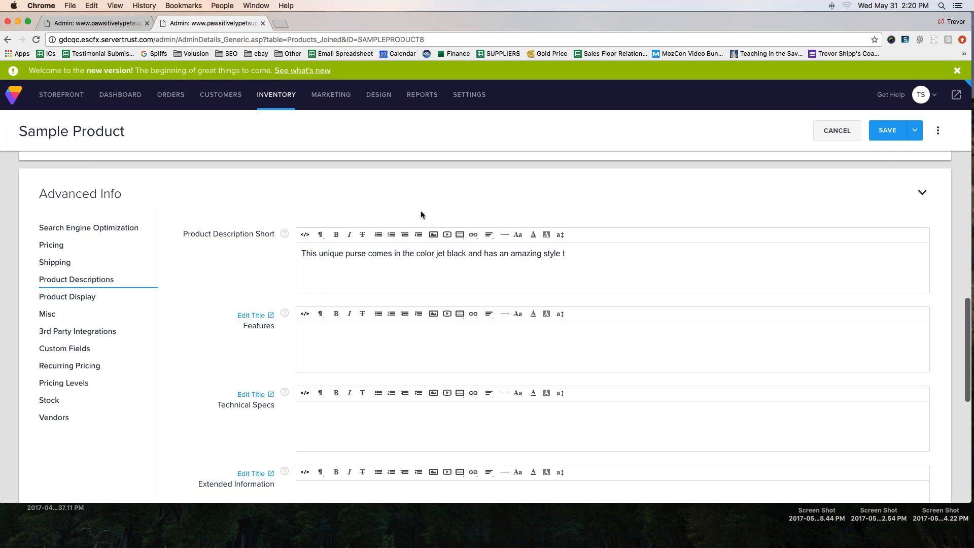
text(d unmatched by any other pur)
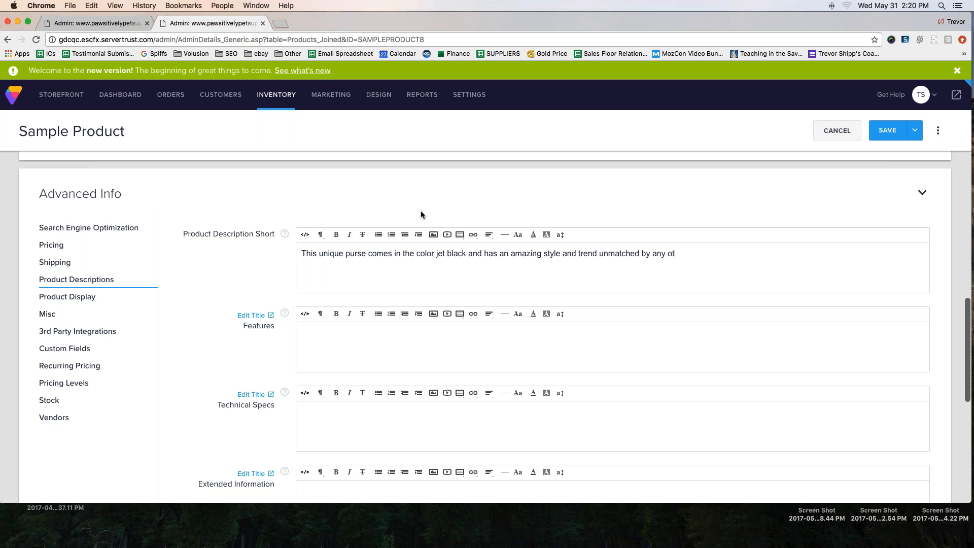
text(se on the market.)
drag(767, 253, 303, 253)
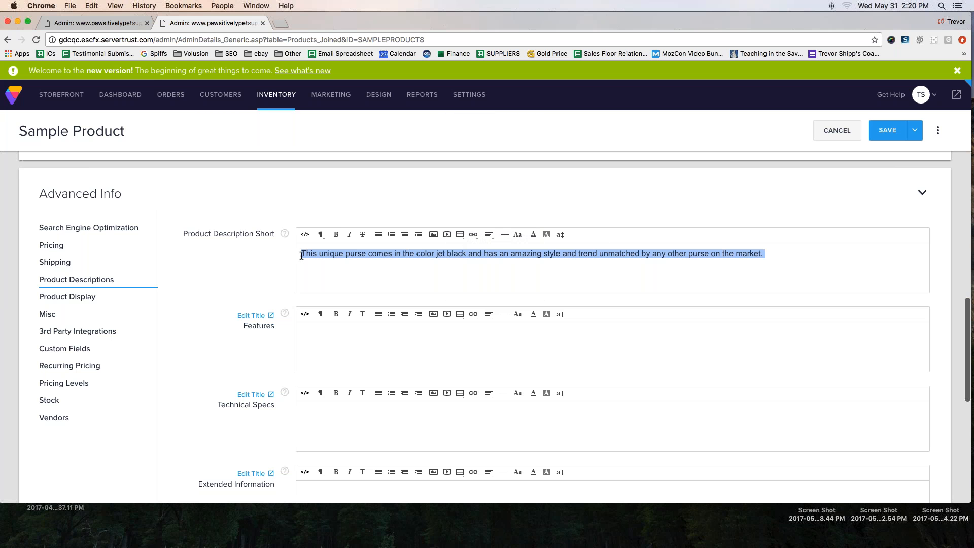
click(343, 264)
click(887, 130)
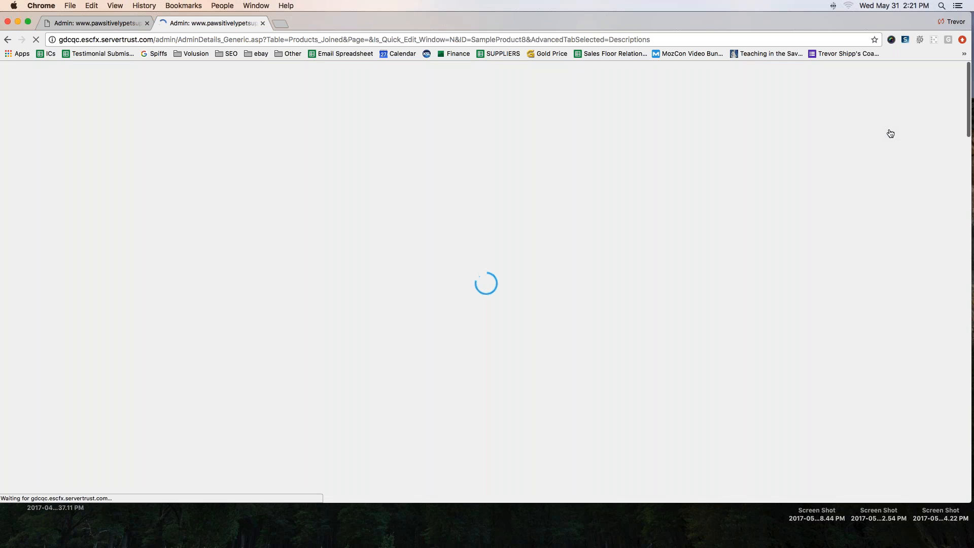
- Reopen the live storefront from the product's admin page and go to Category One to check its product listing
click(102, 23)
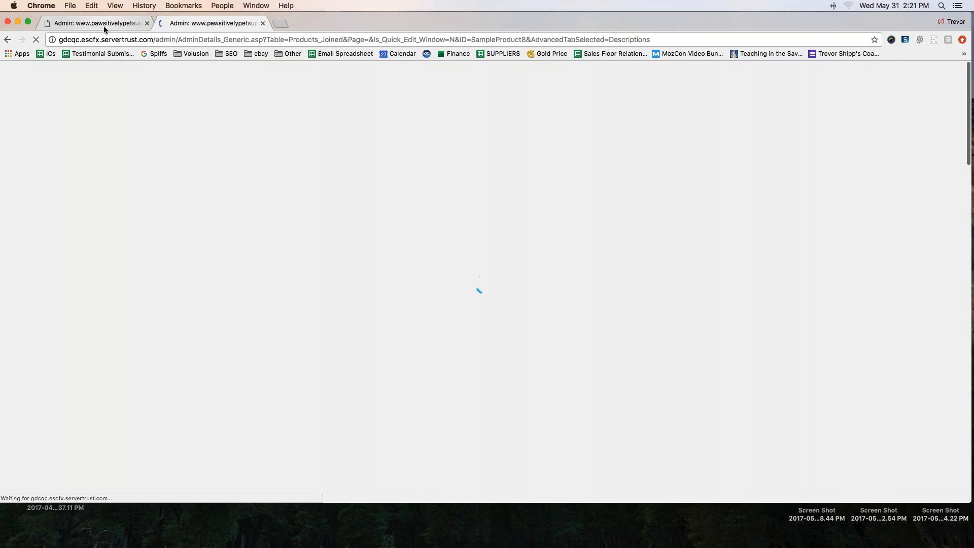
click(219, 26)
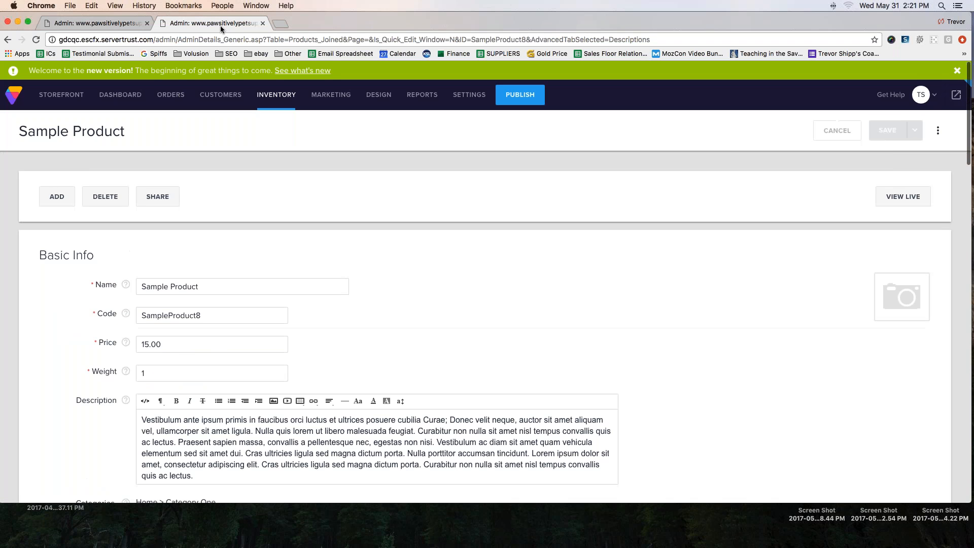
click(956, 95)
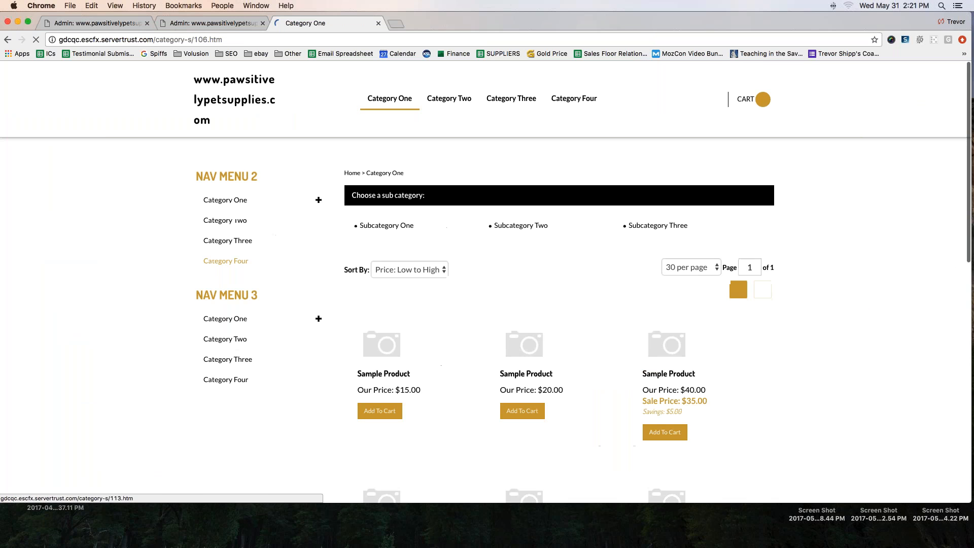
- Examine the first Sample Product's entry in the Category One grid for its description
scroll(383, 306, down, 2)
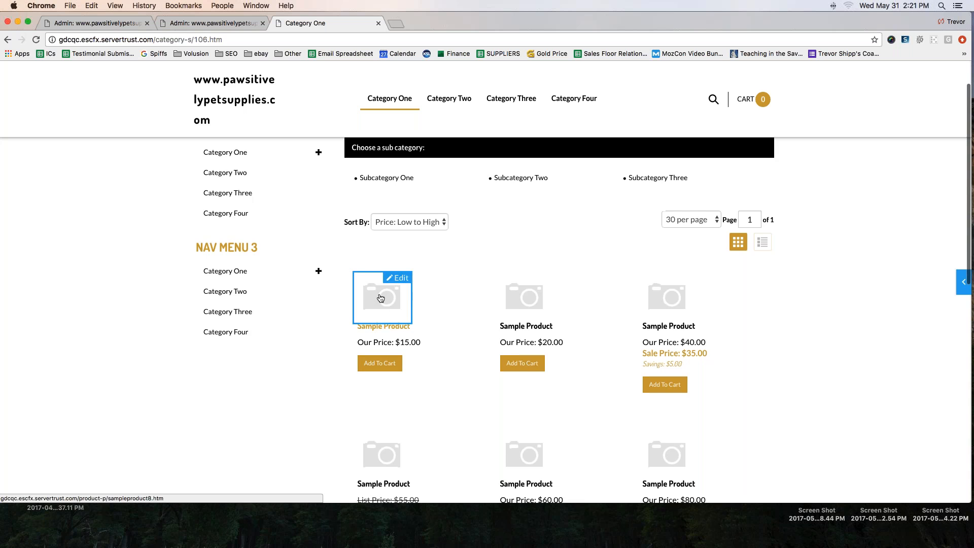
scroll(430, 319, down, 2)
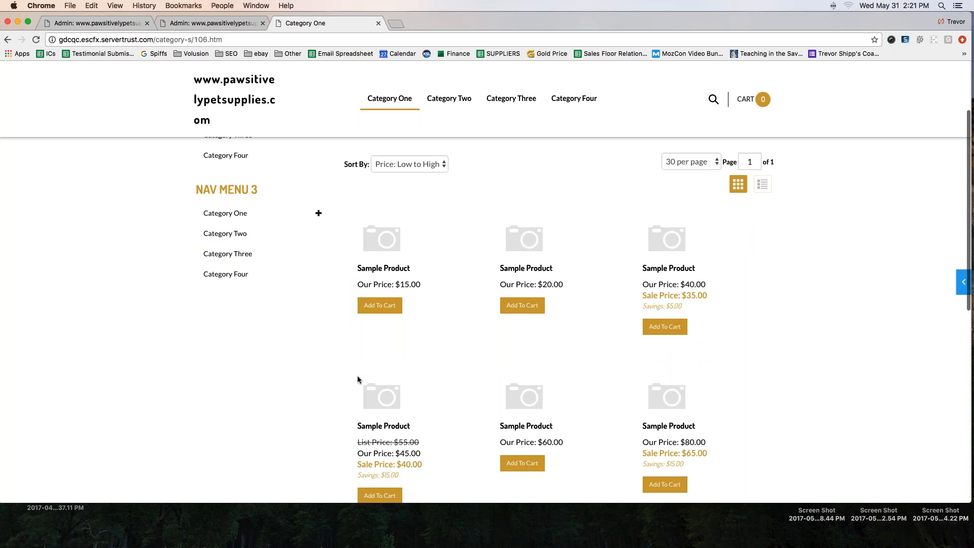
drag(431, 320, 334, 320)
mouse_move(339, 388)
mouse_down()
mouse_move(425, 378)
mouse_move(430, 319)
mouse_up()
- Open the first Sample Product's storefront page and check its full Description section
click(396, 241)
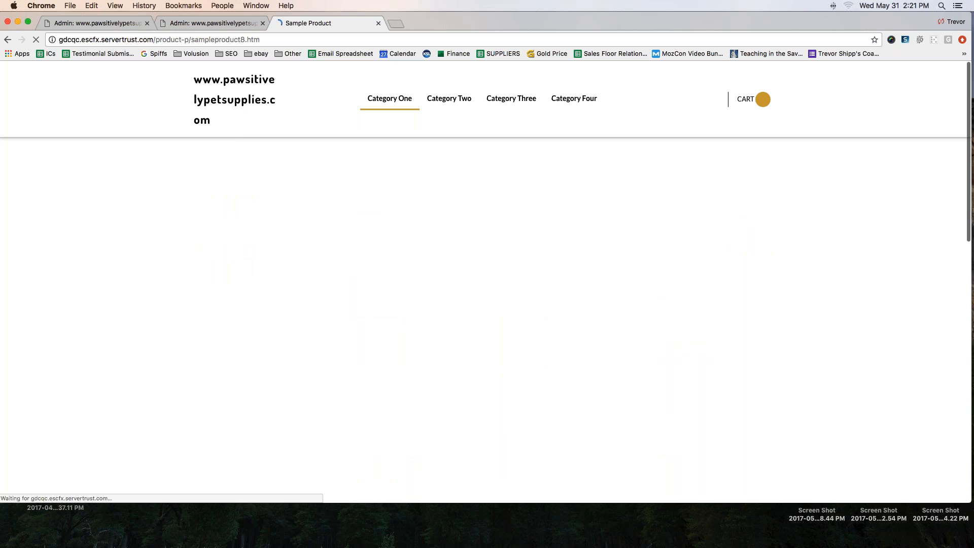
scroll(583, 320, down, 10)
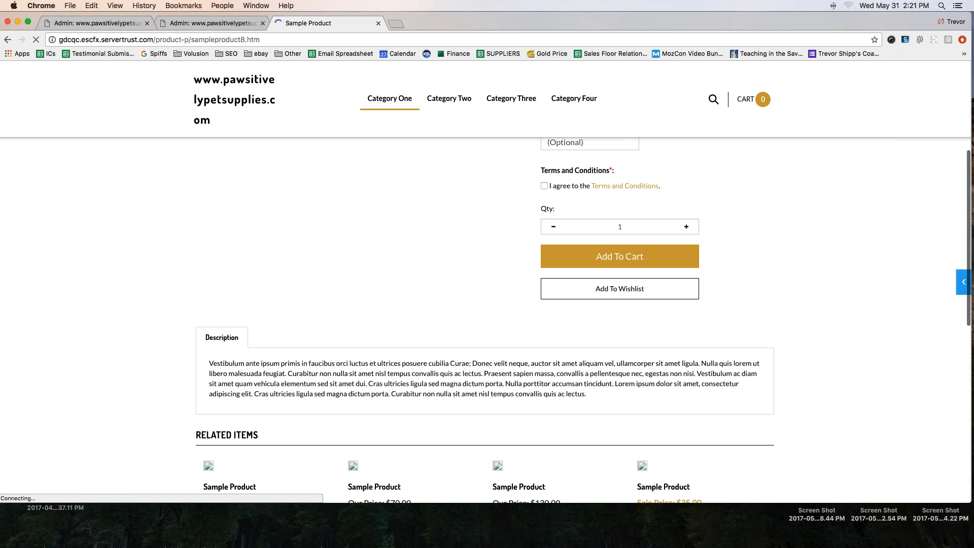
scroll(485, 320, up, 1)
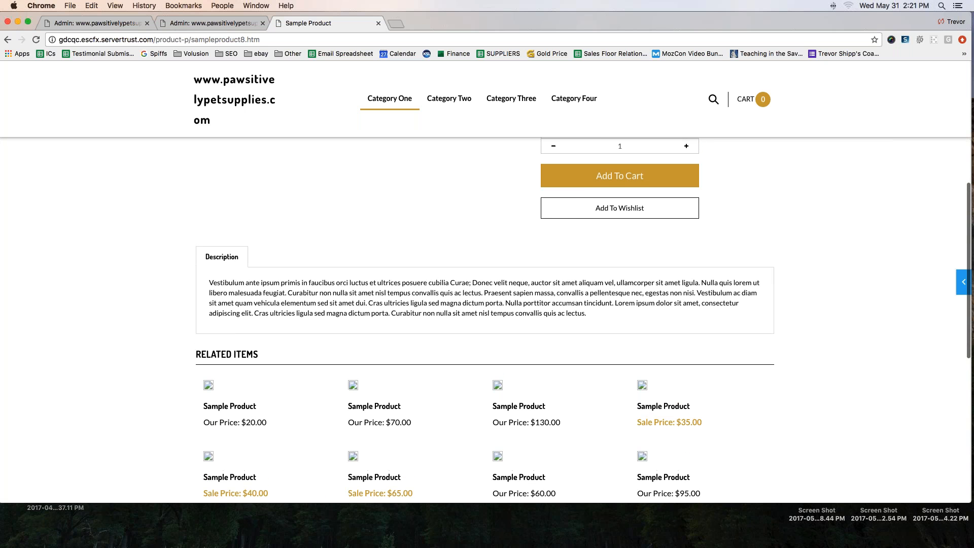
scroll(486, 320, up, 5)
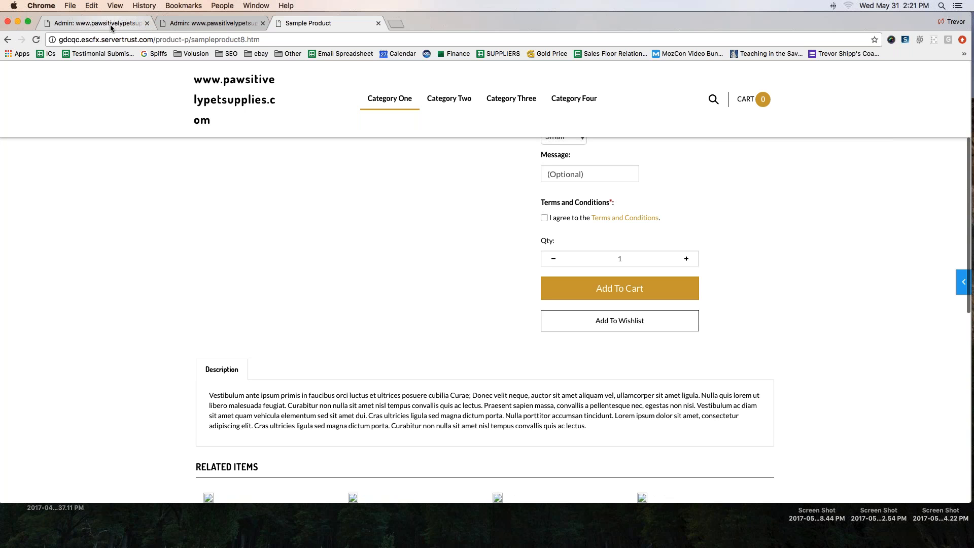
- Go to Category One on the storefront and open the category's edit page in the store admin
click(398, 102)
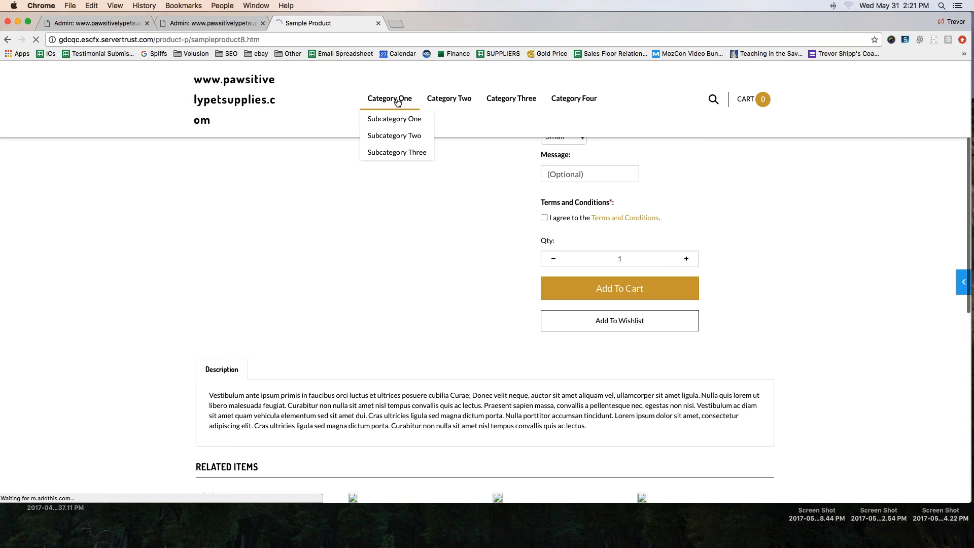
click(963, 280)
click(792, 76)
click(795, 113)
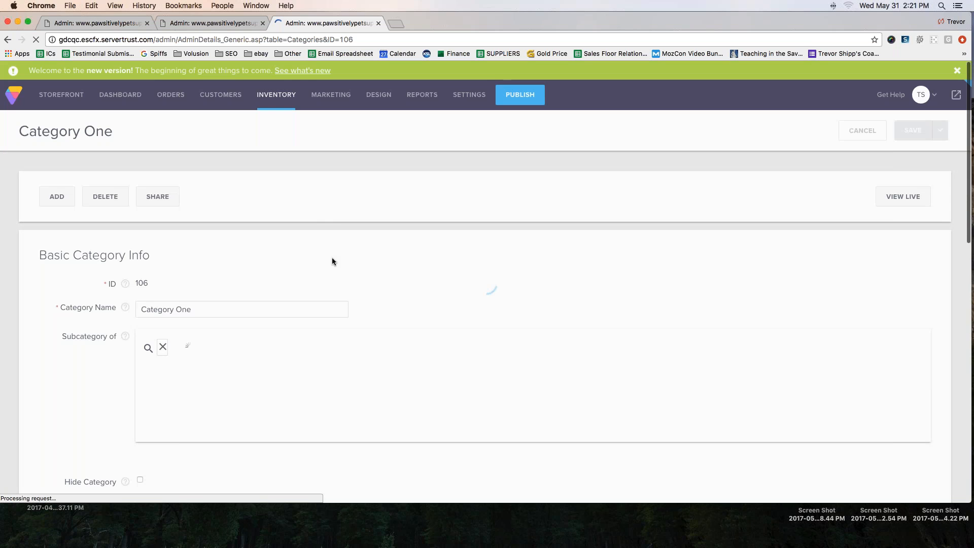
- Show the Product Display settings within the Advanced Info of Category One
scroll(310, 257, down, 5)
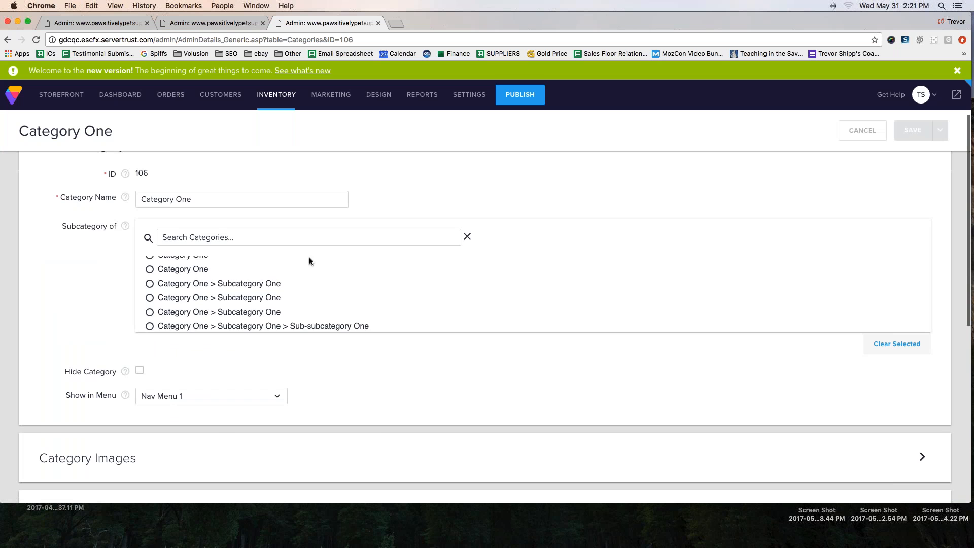
scroll(309, 257, down, 3)
scroll(63, 344, down, 5)
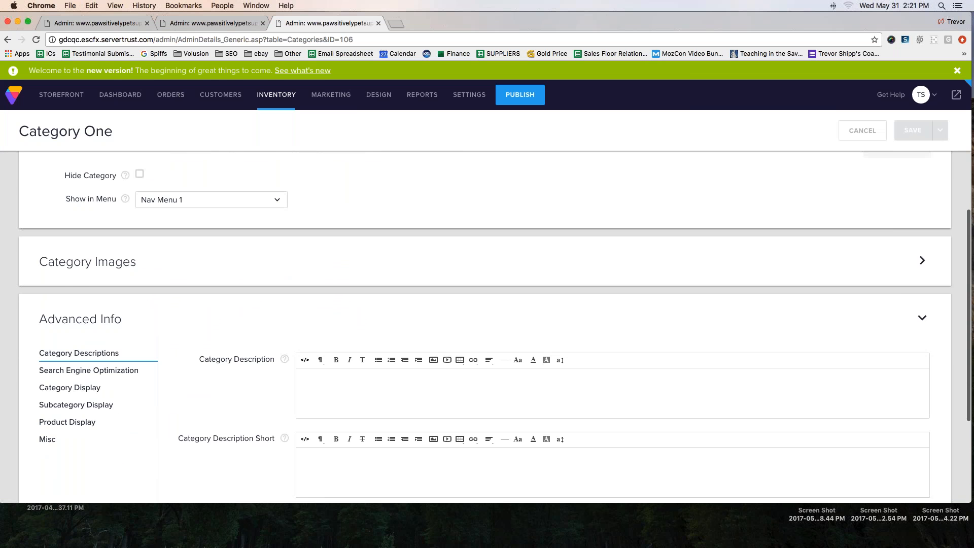
click(67, 323)
click(76, 436)
scroll(76, 435, down, 5)
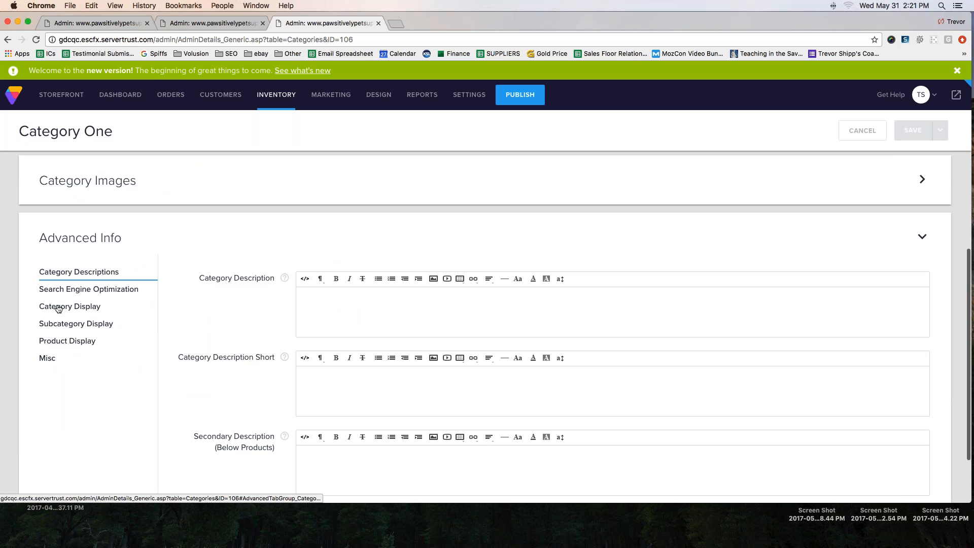
click(57, 343)
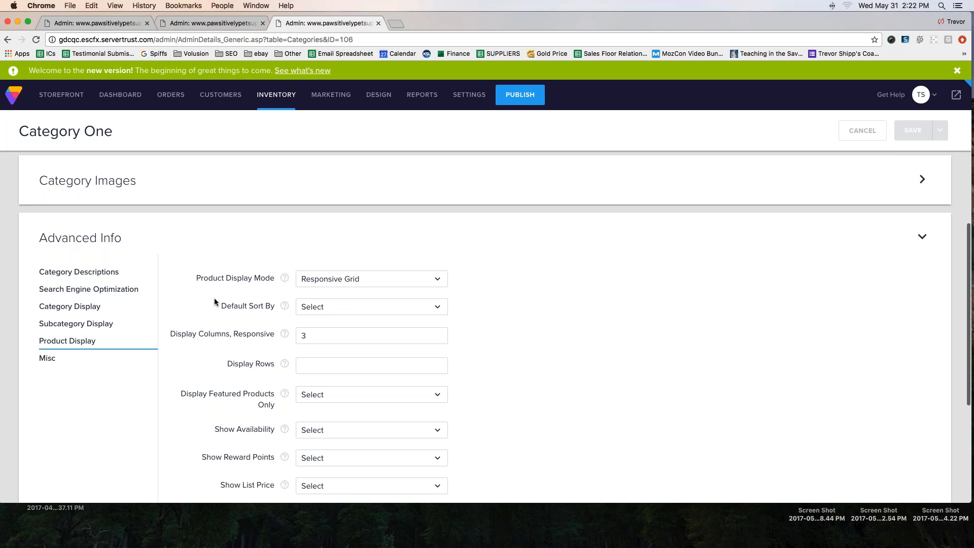
- Set Show Description Short to Y for Category One and save the category
scroll(214, 298, down, 5)
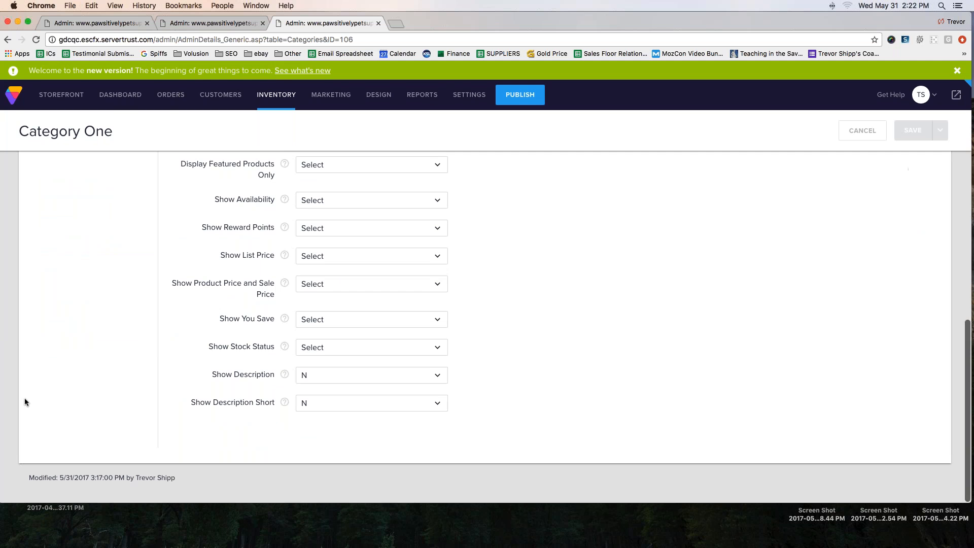
drag(183, 374, 225, 375)
mouse_move(169, 401)
mouse_down()
mouse_move(256, 414)
mouse_move(217, 413)
mouse_up()
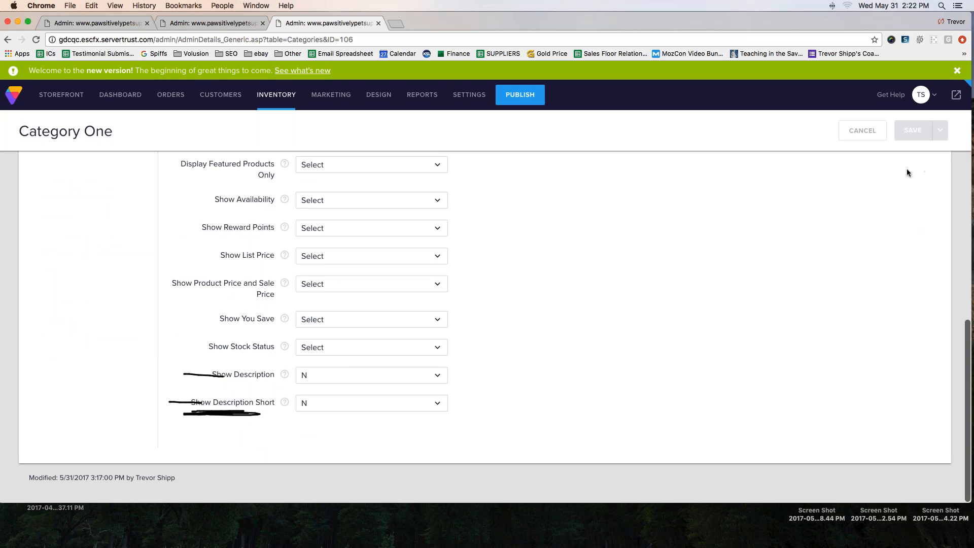
click(330, 404)
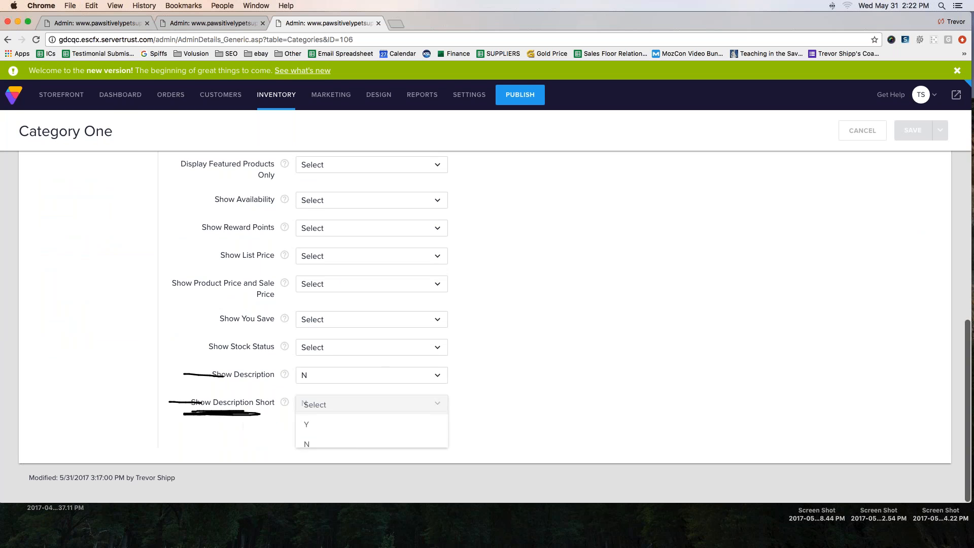
click(339, 427)
click(913, 130)
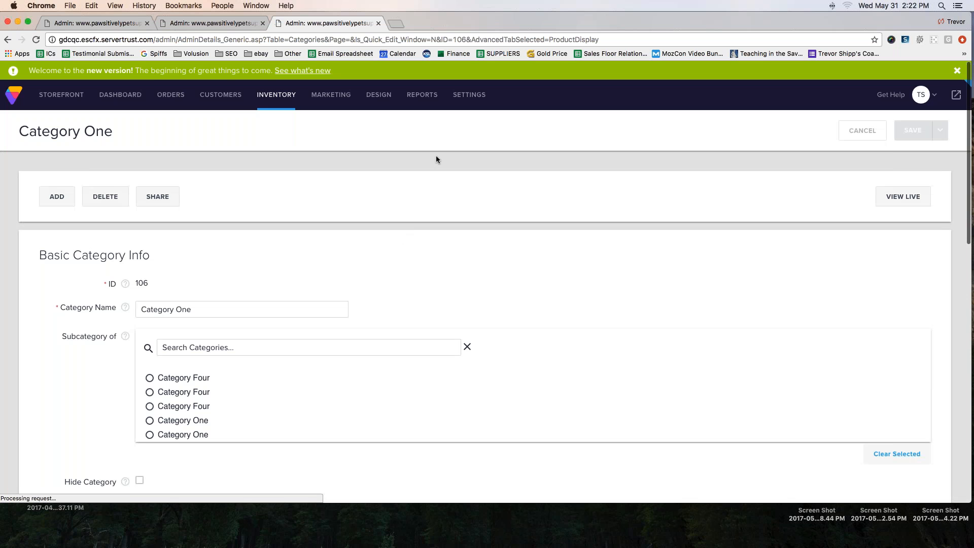
- Reopen the live storefront and compare the descriptions of the first two products in the Category One grid
click(956, 95)
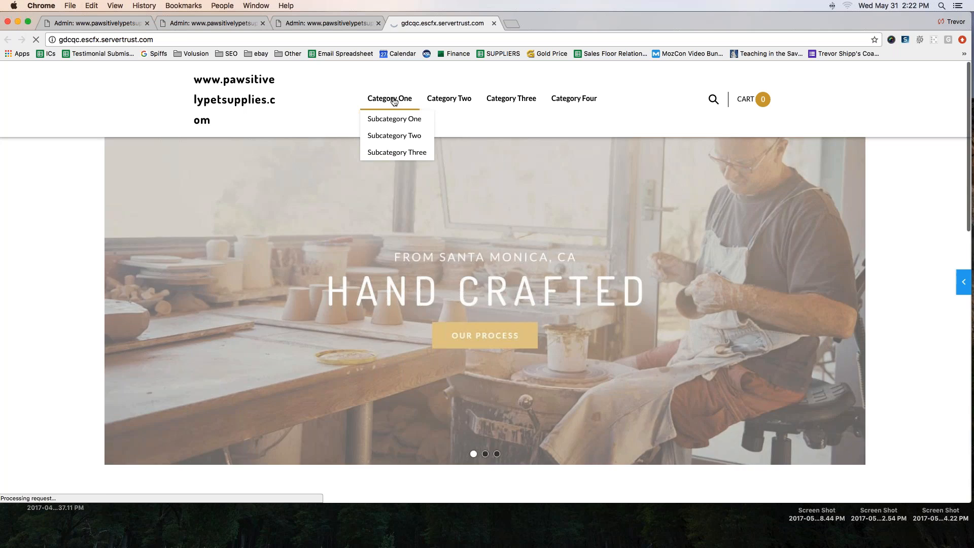
click(395, 101)
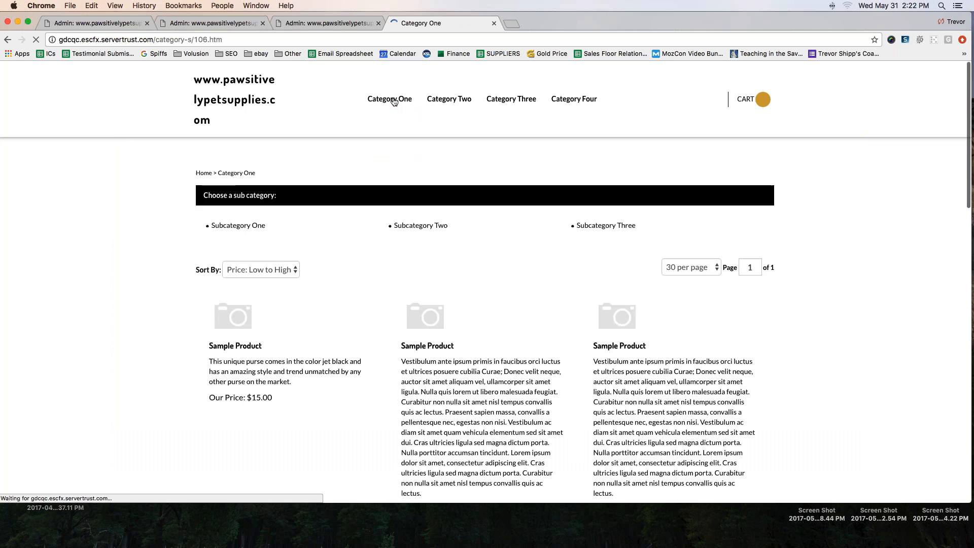
scroll(336, 168, down, 5)
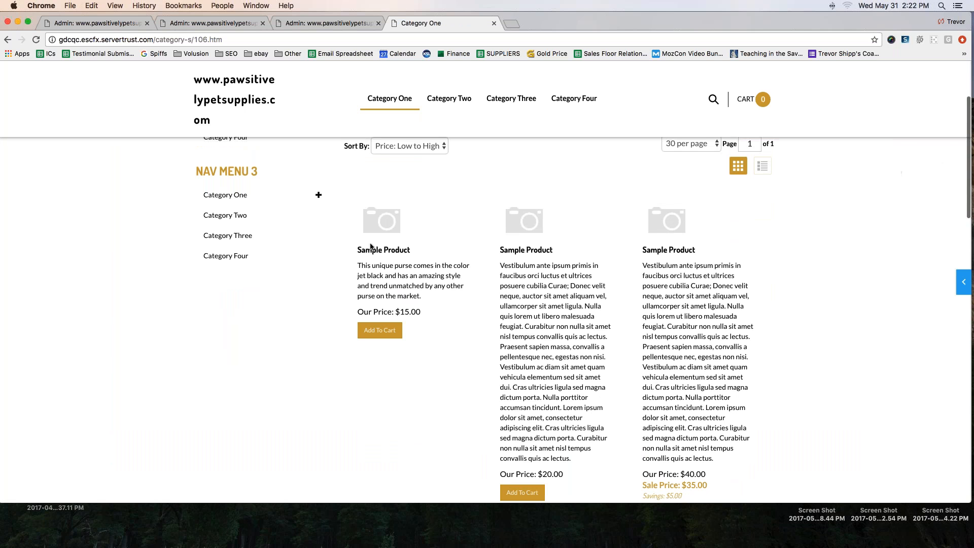
mouse_move(335, 196)
mouse_down()
mouse_move(433, 193)
mouse_move(477, 206)
mouse_move(475, 335)
mouse_move(412, 369)
mouse_move(324, 337)
mouse_move(332, 187)
mouse_up()
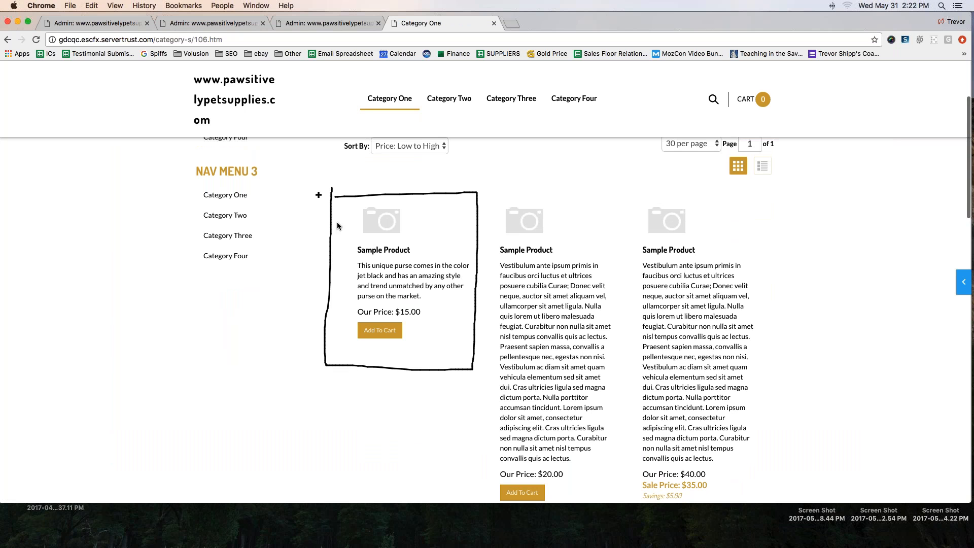
drag(356, 256, 353, 300)
mouse_move(493, 258)
mouse_down()
mouse_move(623, 249)
mouse_move(621, 380)
mouse_up()
mouse_move(619, 416)
mouse_down()
mouse_move(606, 468)
mouse_move(545, 467)
mouse_move(500, 447)
mouse_move(496, 258)
mouse_up()
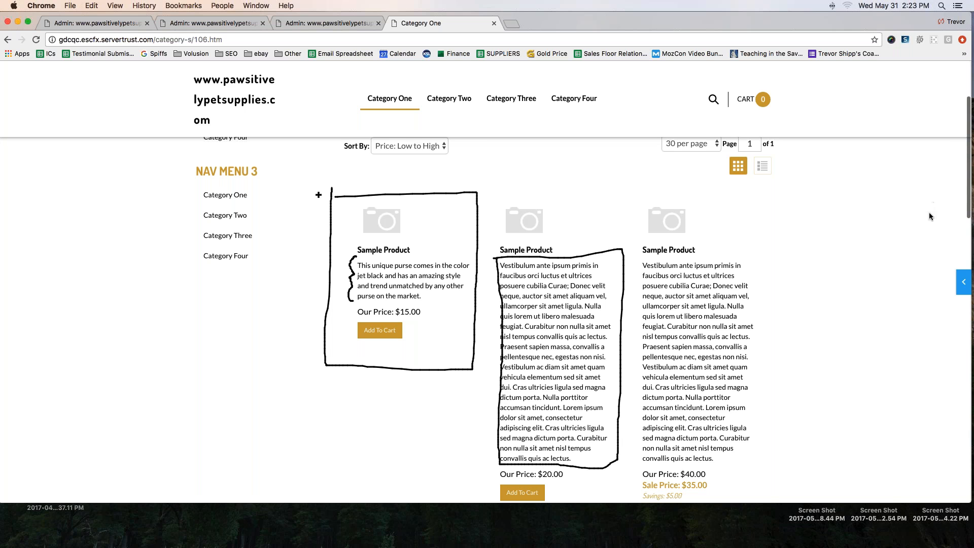
click(911, 214)
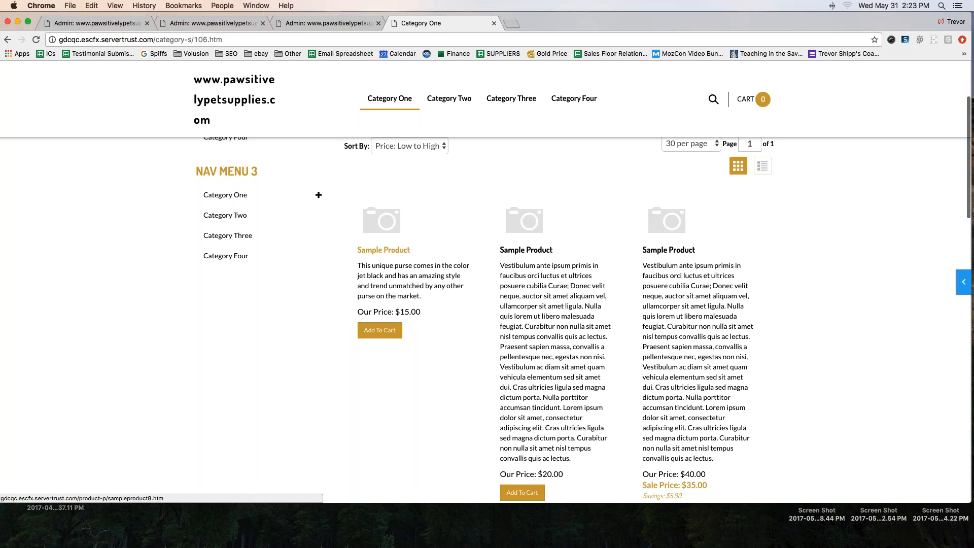
- Check the full Description on the first Sample Product's page, and return to the Category One listing
click(376, 252)
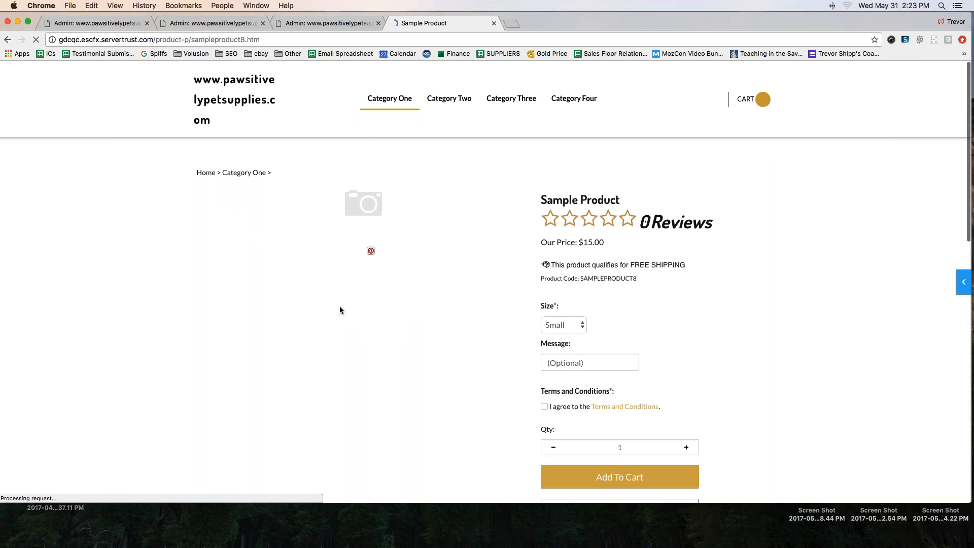
scroll(339, 307, down, 1)
scroll(340, 308, down, 8)
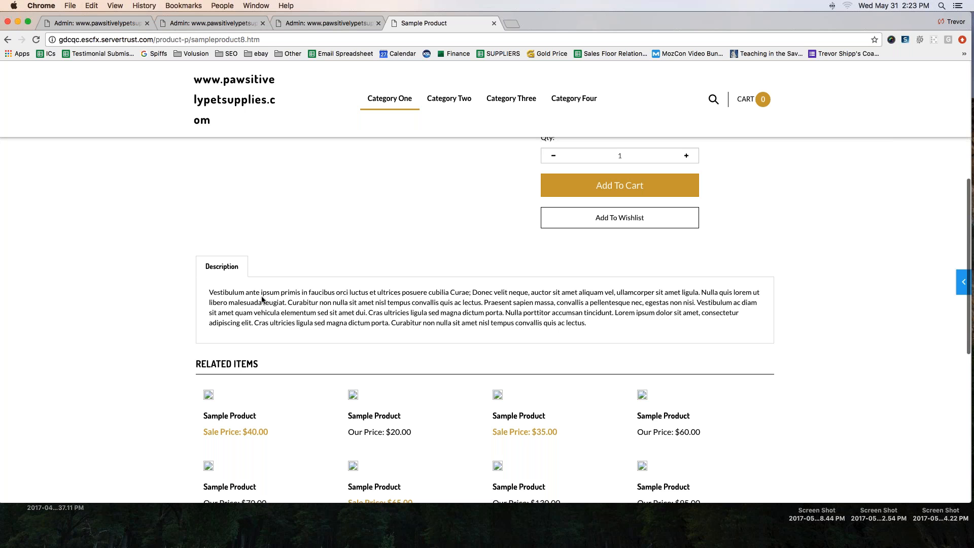
click(8, 40)
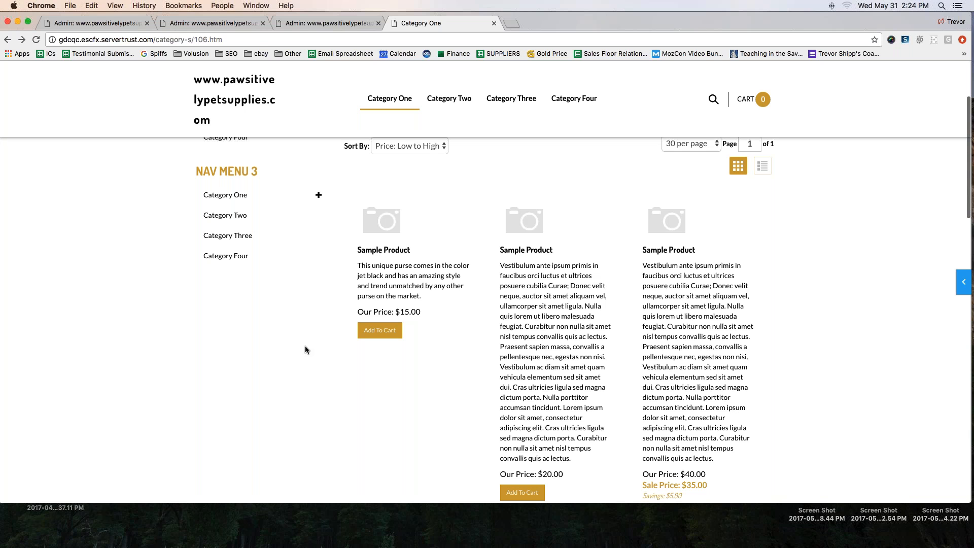
- Reopen the first Sample Product's page and inspect its web address
click(378, 255)
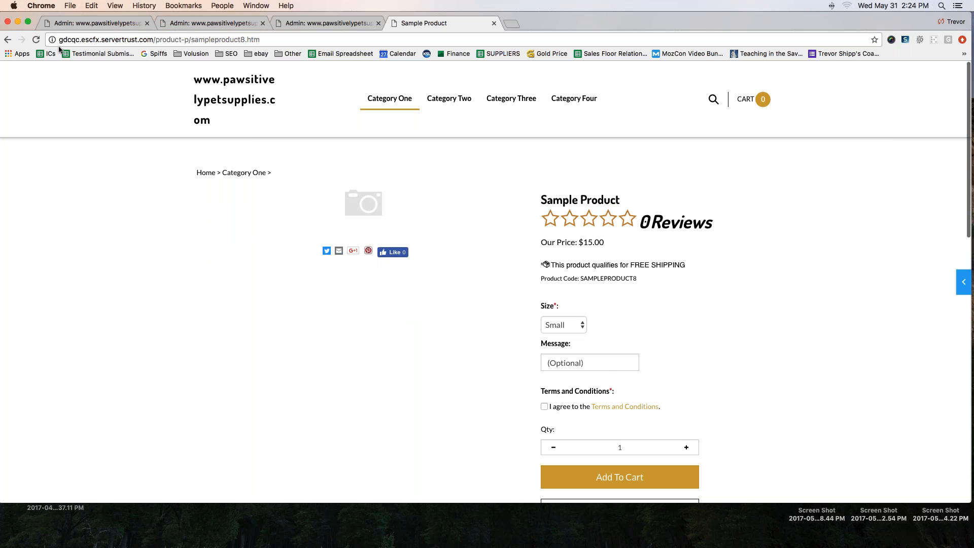
mouse_move(59, 45)
mouse_down()
mouse_move(215, 52)
mouse_move(272, 42)
mouse_move(241, 31)
mouse_move(79, 32)
mouse_move(56, 38)
mouse_move(64, 46)
mouse_up()
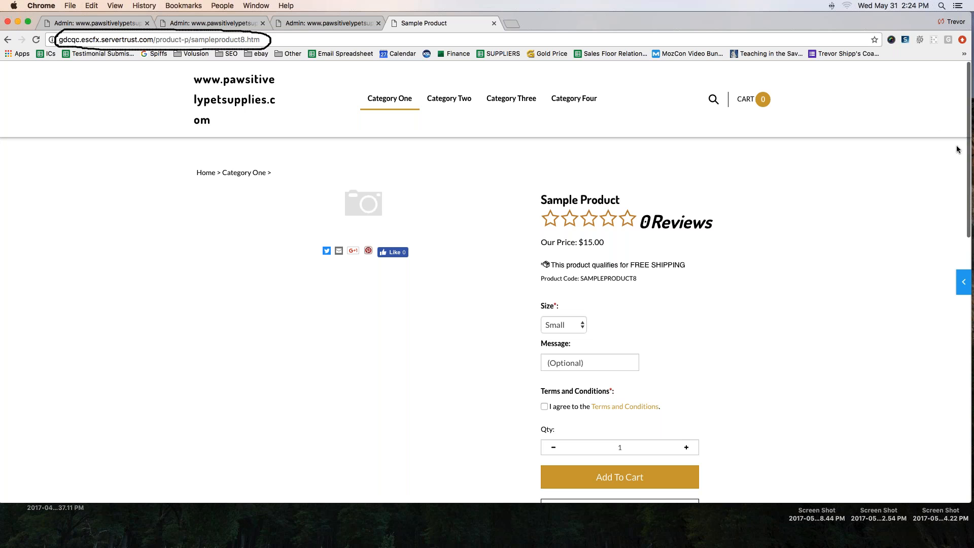
click(81, 39)
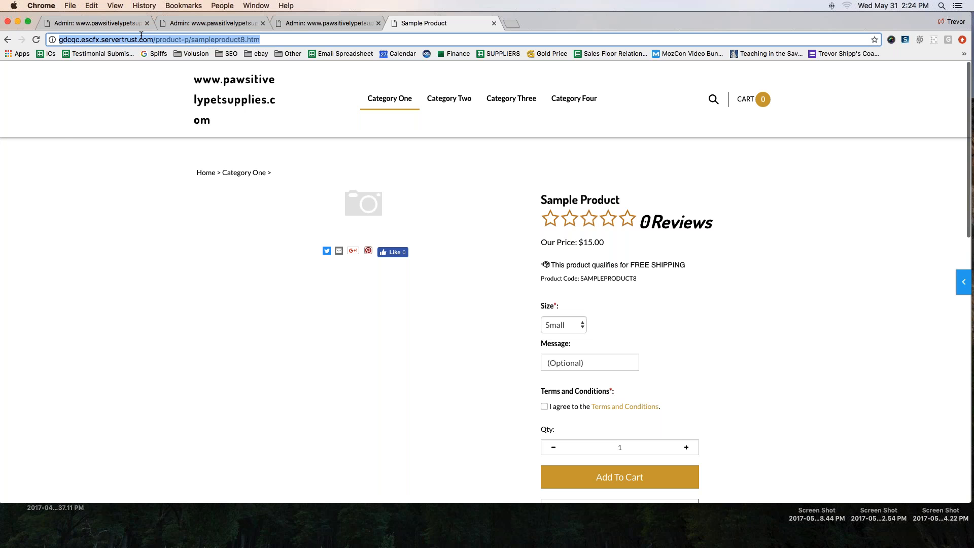
- Return to Category One and review the first Sample Product's short description in the grid
click(315, 27)
click(417, 24)
click(389, 98)
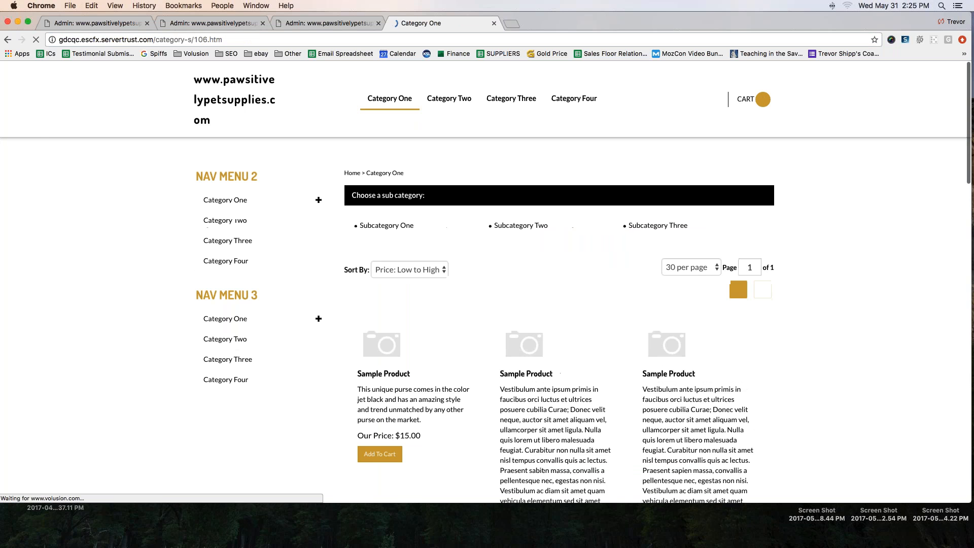
drag(357, 389, 430, 419)
- Open the first Sample Product's storefront page and, from there, its edit page in the store admin
click(384, 373)
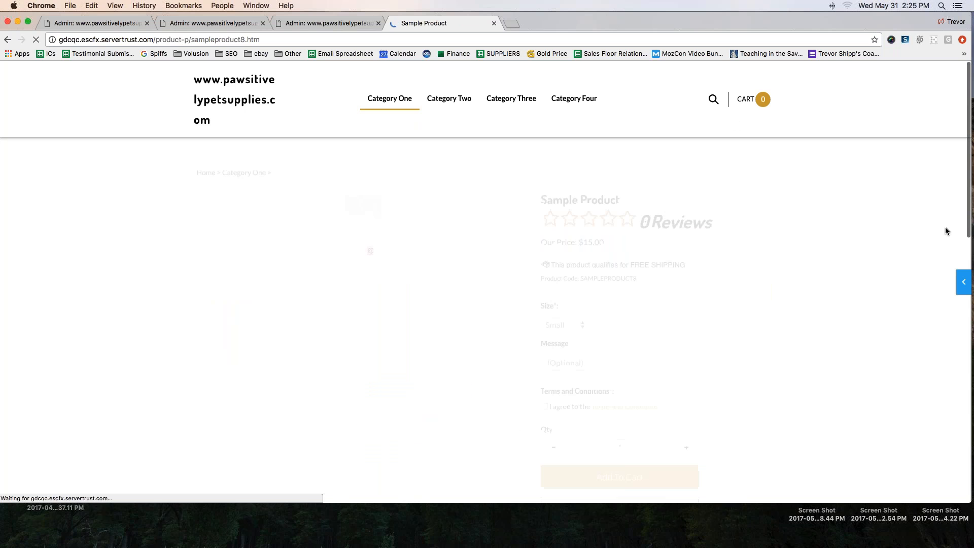
click(966, 282)
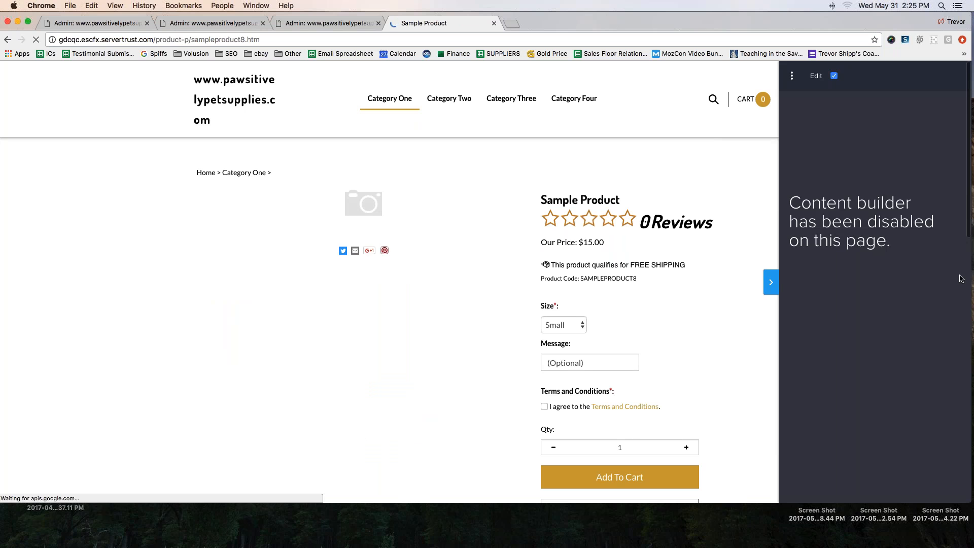
click(805, 104)
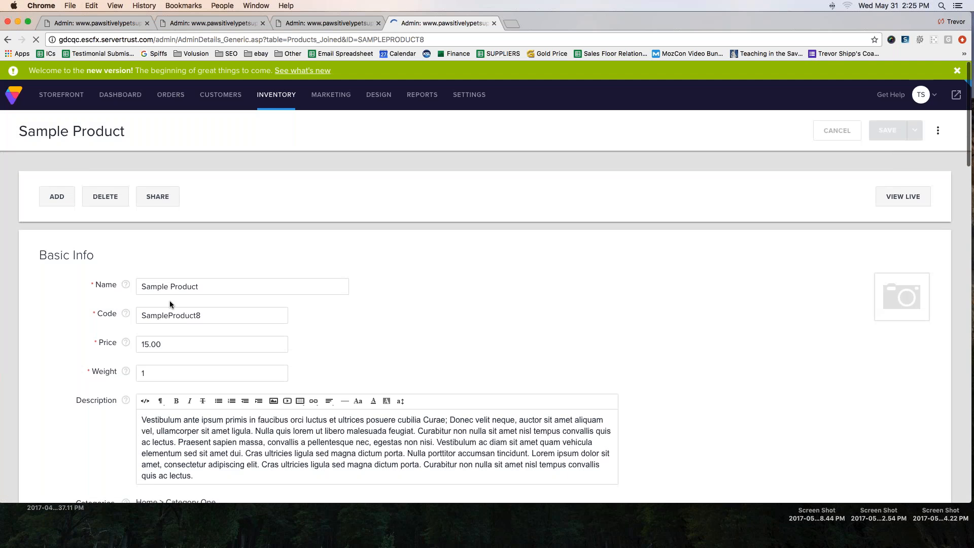
- Open the Product Descriptions section of the product's Advanced Info and place the cursor at the end of the Product Description Short text
scroll(125, 325, down, 20)
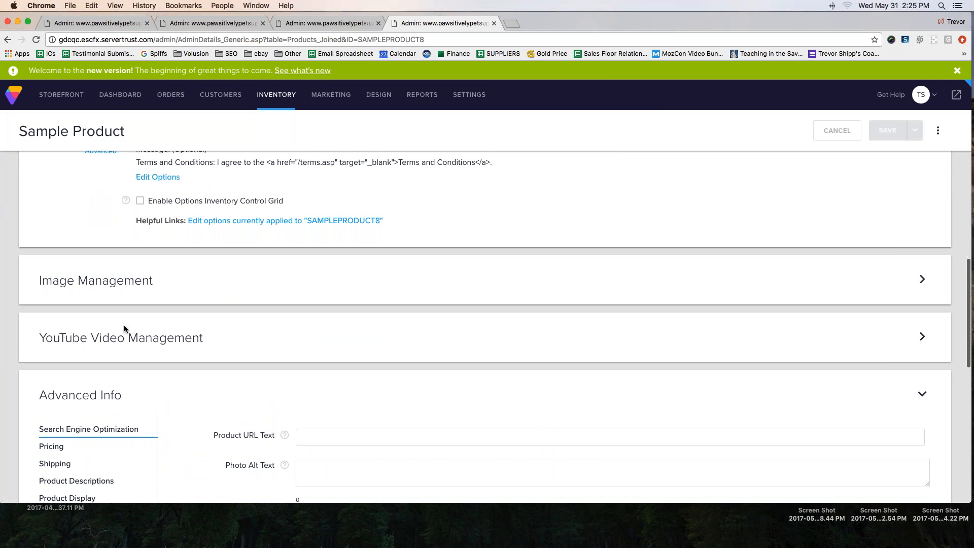
scroll(125, 327, down, 3)
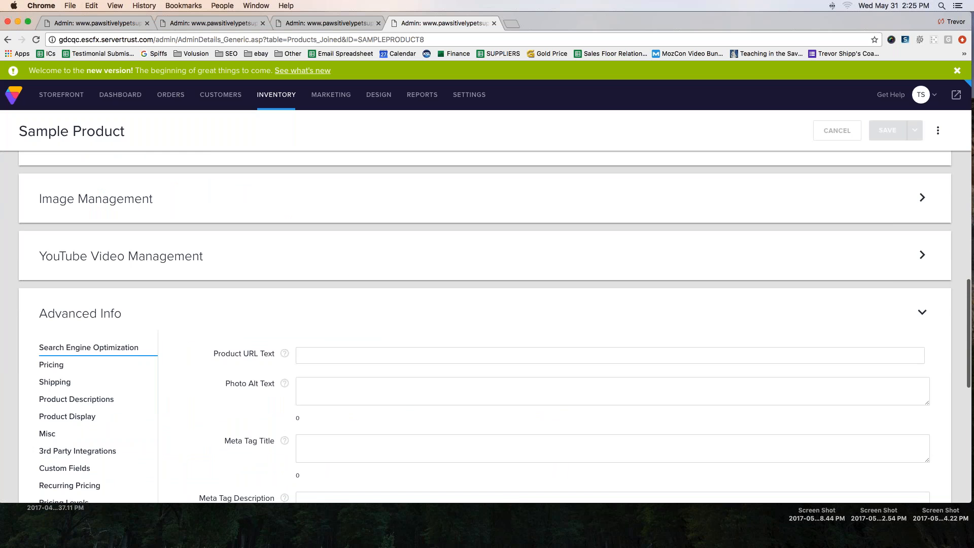
scroll(124, 348, down, 5)
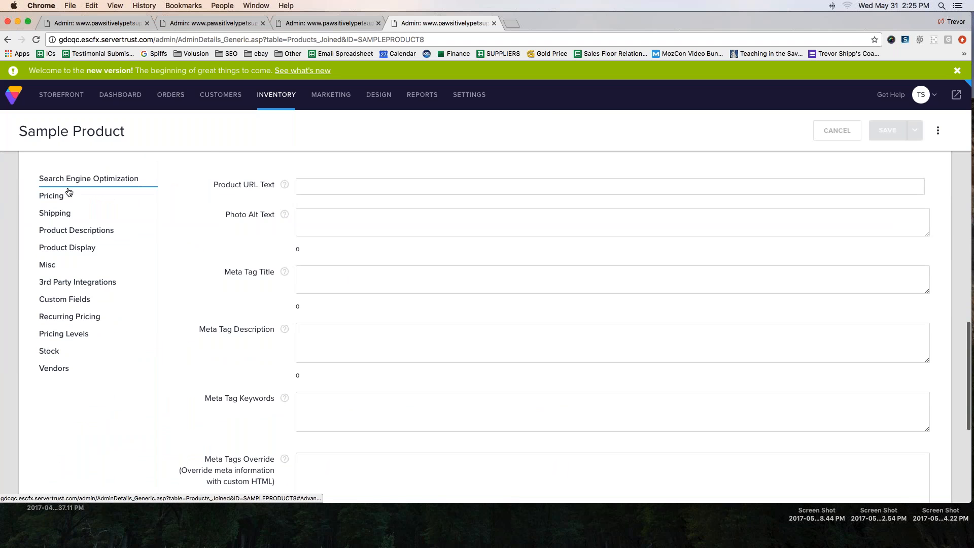
scroll(54, 327, up, 1)
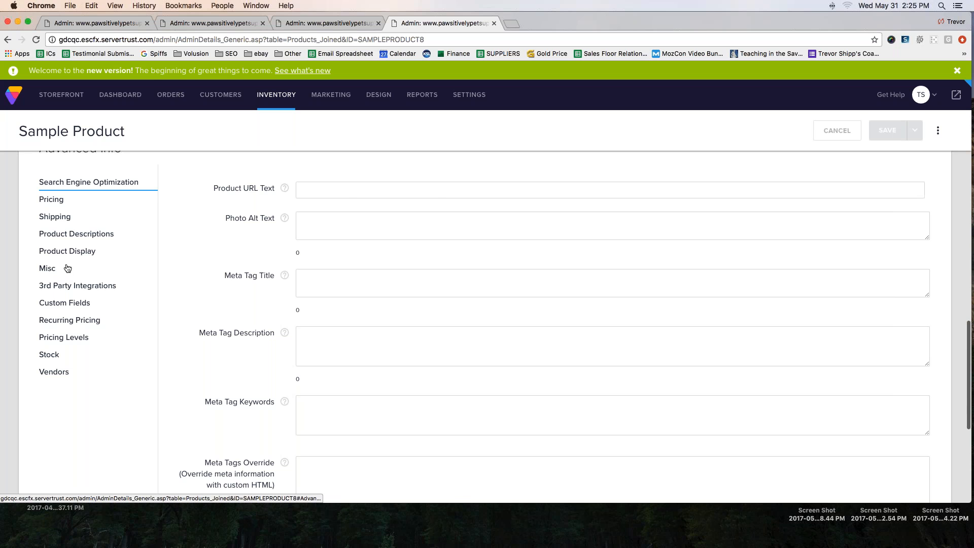
click(68, 235)
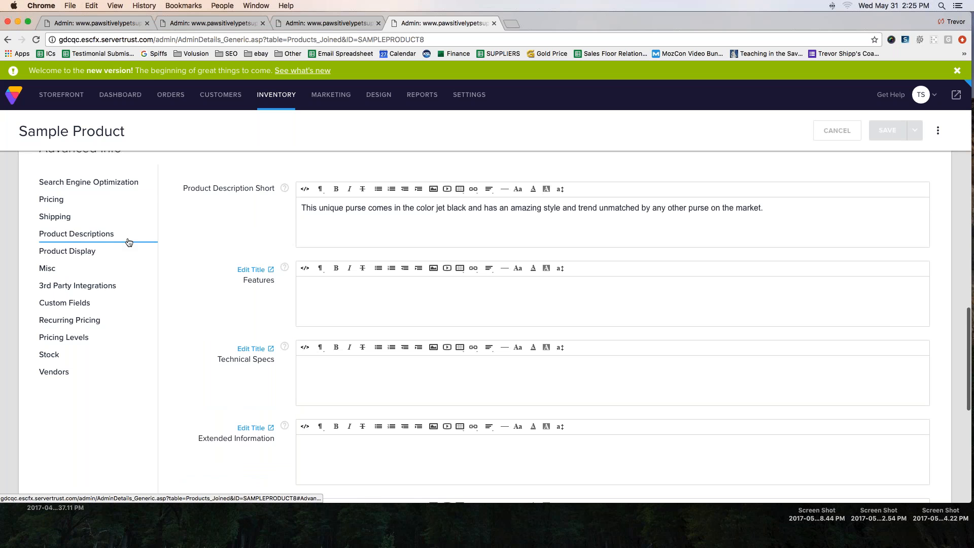
triple_click(773, 206)
click(444, 220)
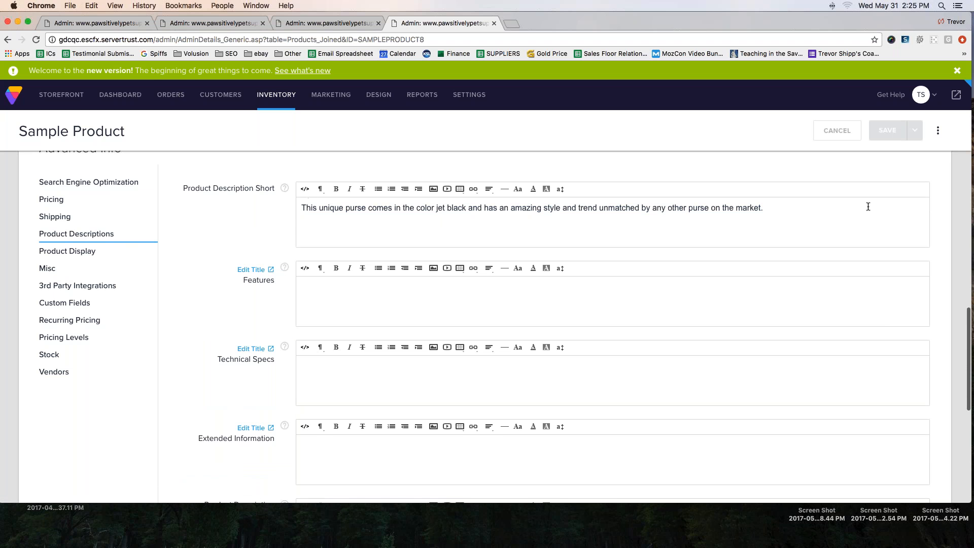
click(777, 208)
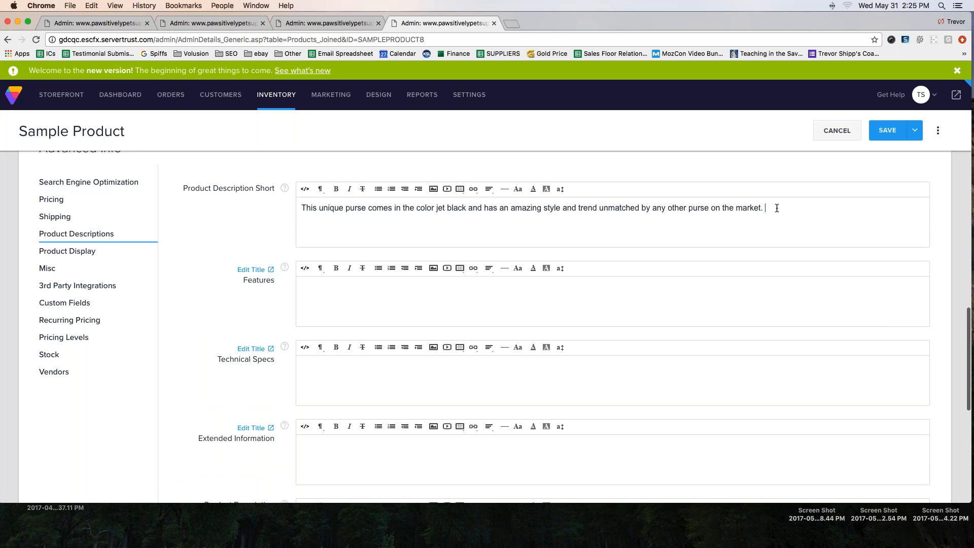
text(Read More...)
key(BackSpace)
key(BackSpace)
text(!)
key(BackSpace)
key(BackSpace)
key(BackSpace)
key(BackSpace)
key(BackSpace)
key(BackSpace)
key(BackSpace)
key(BackSpace)
key(BackSpace)
- Add "Learn more now!" to the end of the Product Description Short text and select the added words
text(L)
key(BackSpace)
text(Learn more now!)
drag(765, 208, 830, 208)
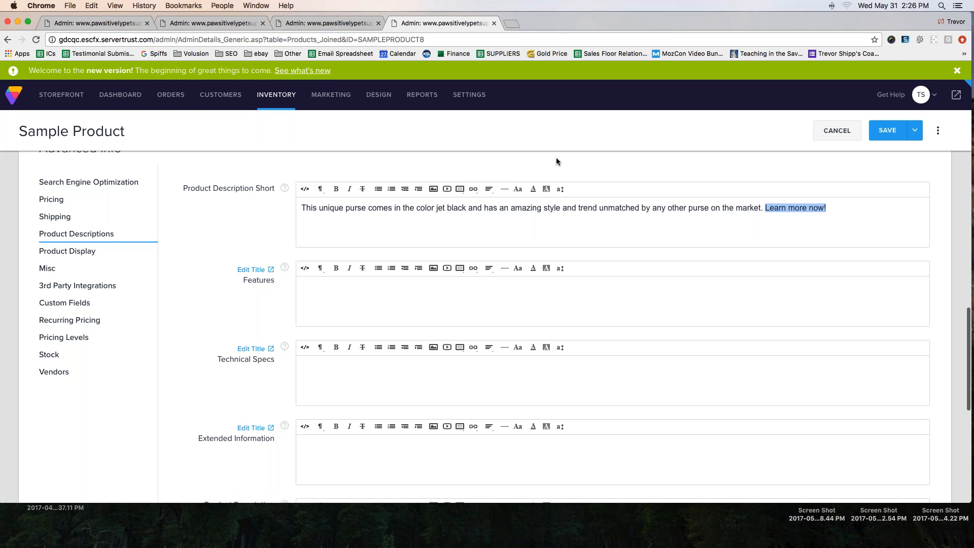
mouse_move(472, 144)
mouse_down()
mouse_move(467, 173)
mouse_move(485, 169)
mouse_up()
mouse_move(472, 236)
mouse_down()
mouse_move(473, 194)
mouse_move(465, 201)
mouse_move(479, 198)
mouse_up()
drag(412, 188, 462, 194)
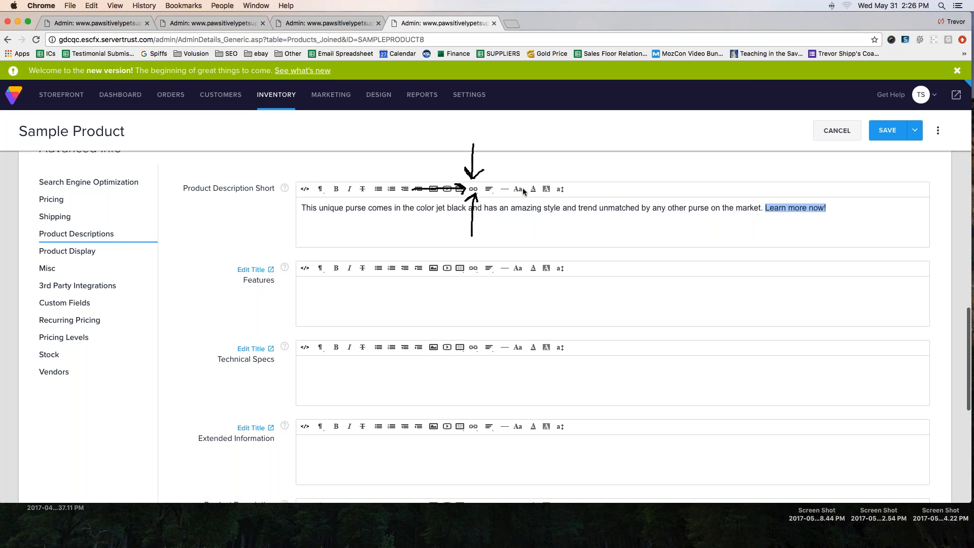
drag(537, 188, 484, 189)
drag(484, 189, 491, 194)
mouse_move(481, 184)
mouse_down()
mouse_move(464, 195)
mouse_move(472, 202)
mouse_move(483, 193)
mouse_up()
key(Escape)
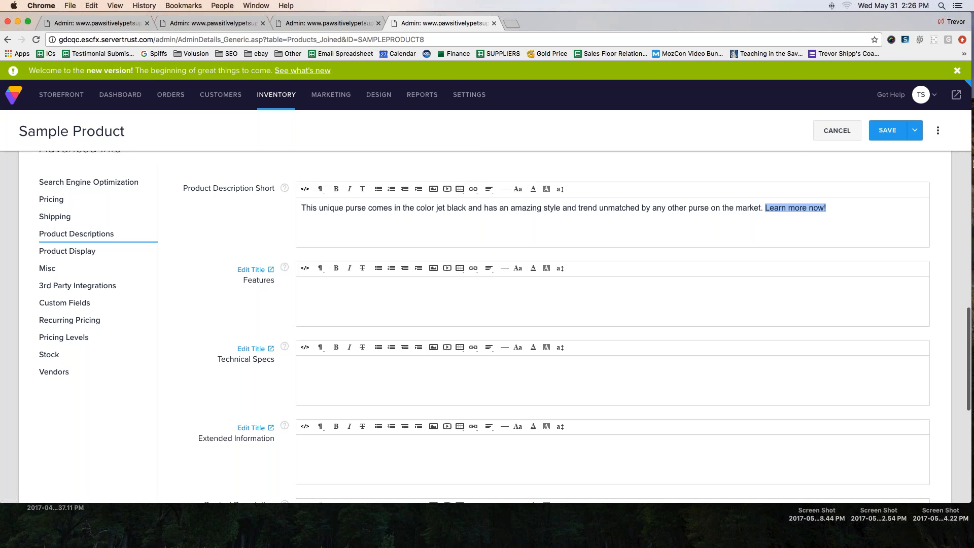
click(473, 191)
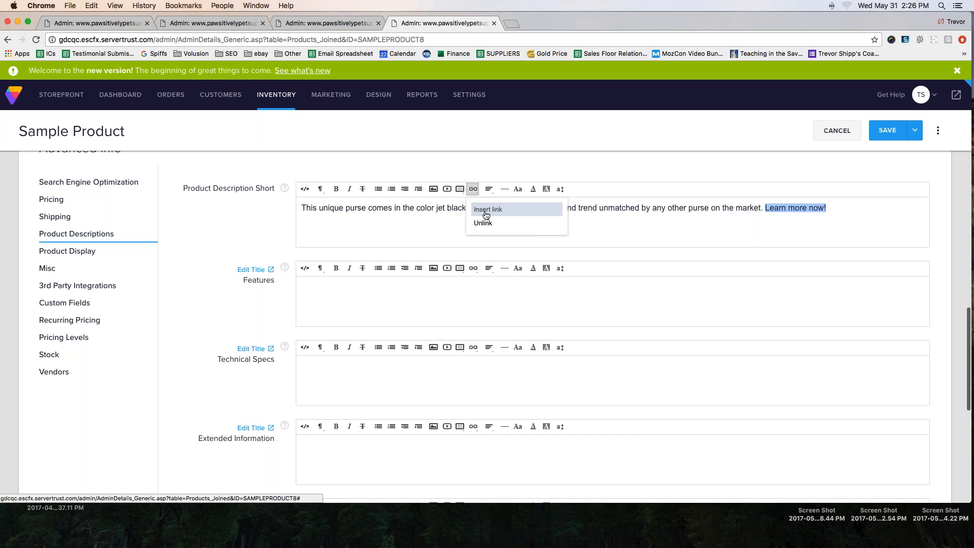
click(486, 215)
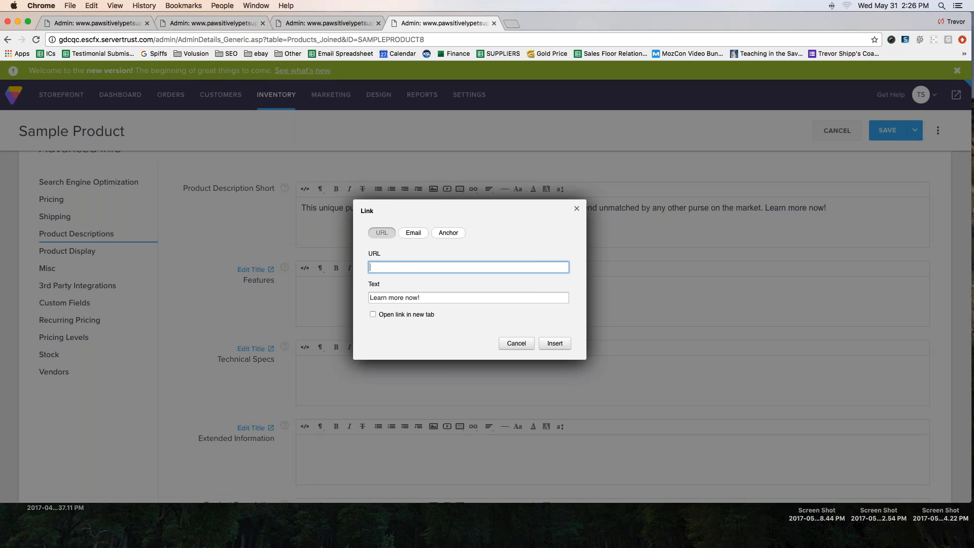
right_click(389, 268)
click(380, 266)
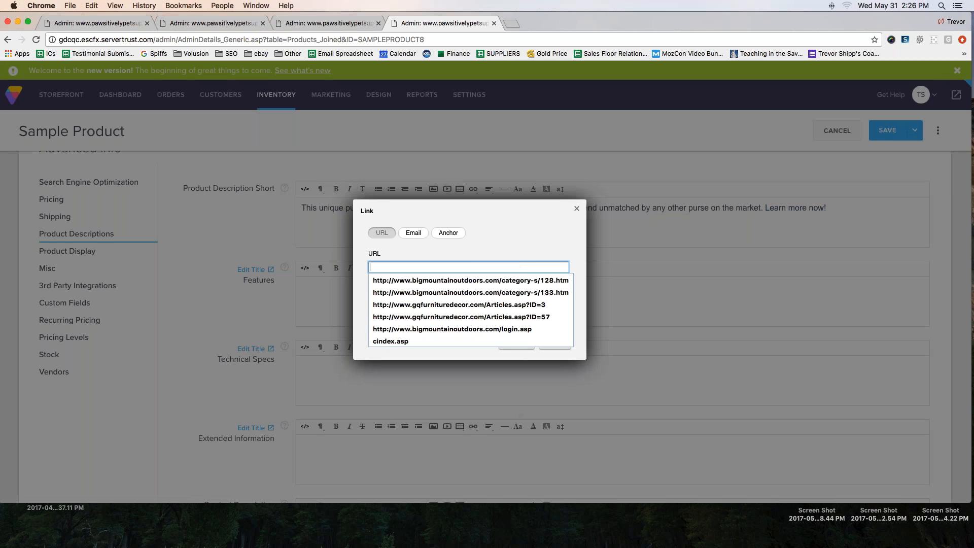
text(http://gdcqc.escfx.servertrust.com/product-p/sampleproduct8.htm)
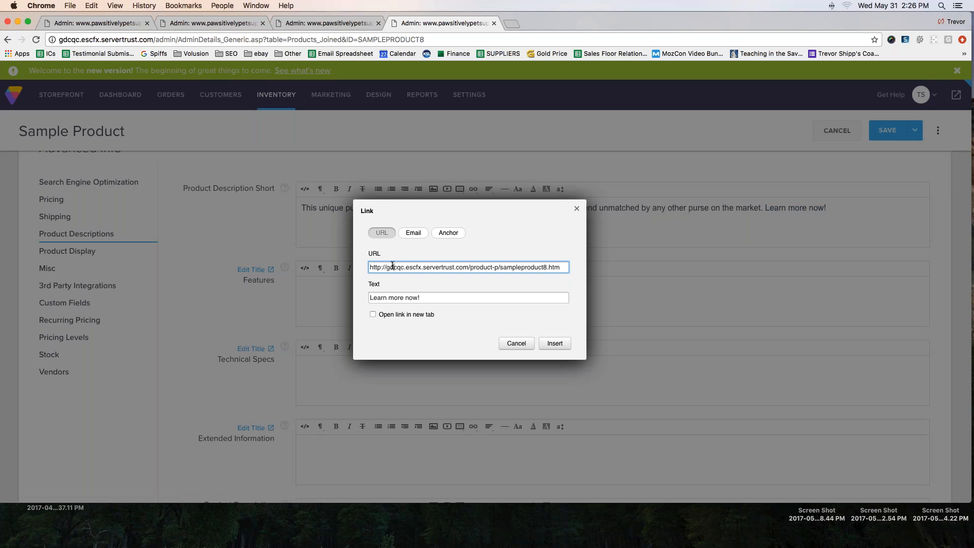
key(super+a)
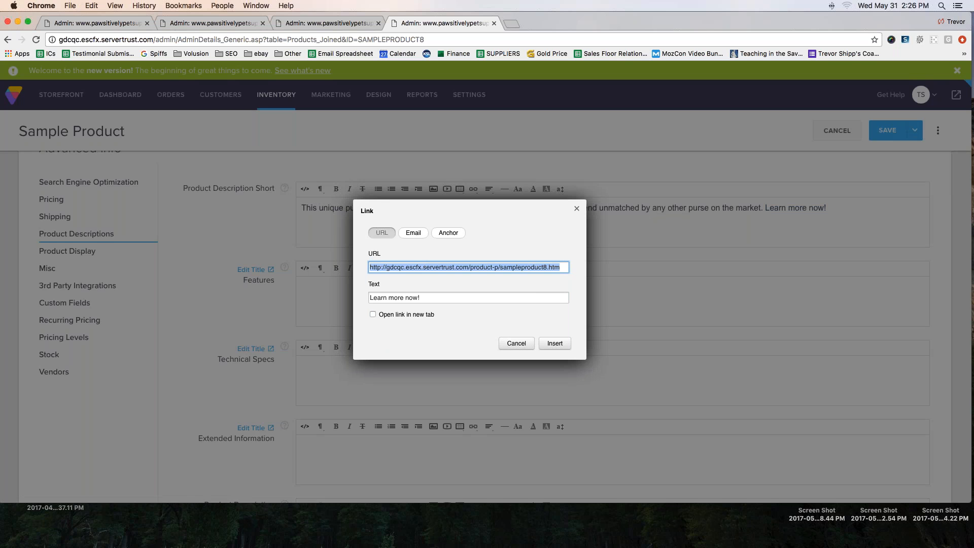
click(369, 260)
drag(561, 268, 353, 265)
click(554, 343)
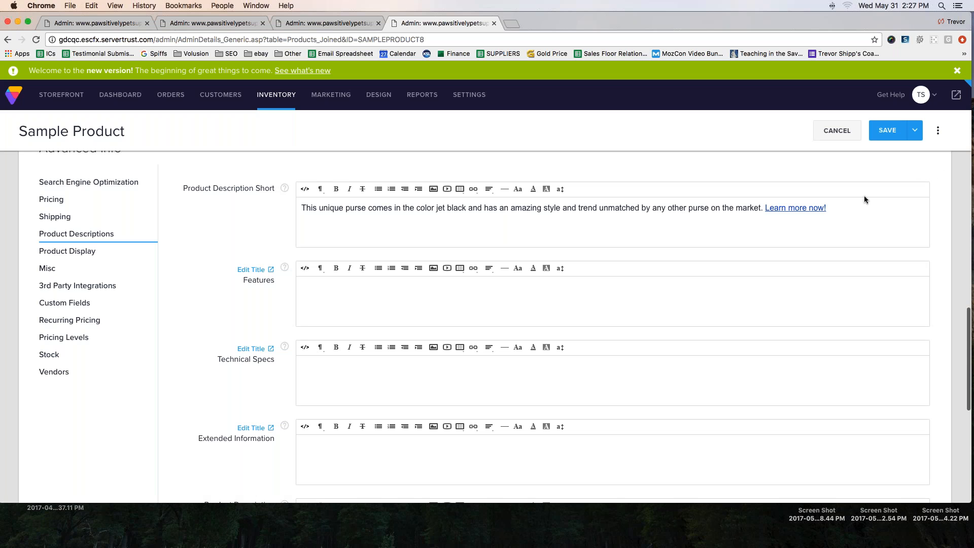
mouse_move(837, 192)
mouse_down()
mouse_move(745, 213)
mouse_move(859, 192)
mouse_up()
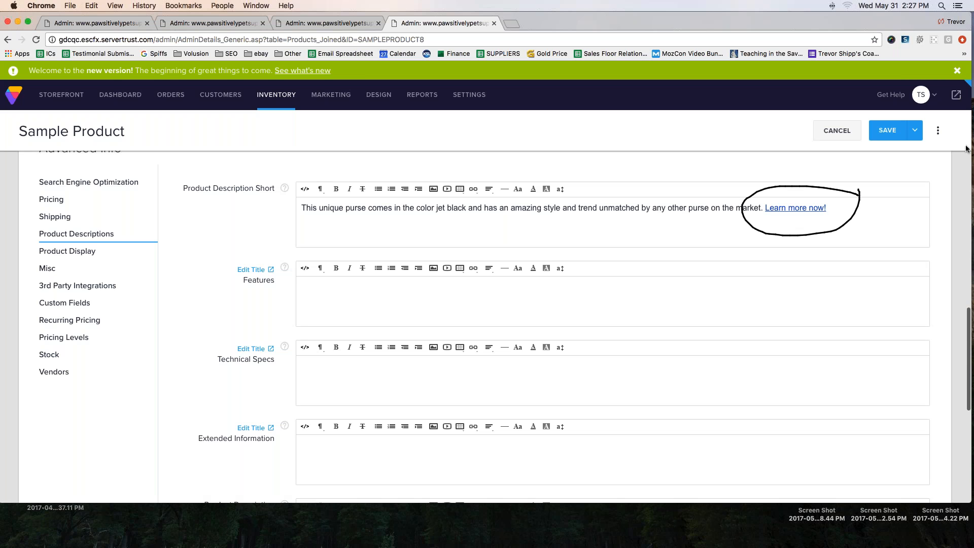
mouse_move(903, 244)
mouse_down()
mouse_move(881, 166)
mouse_move(869, 165)
mouse_up()
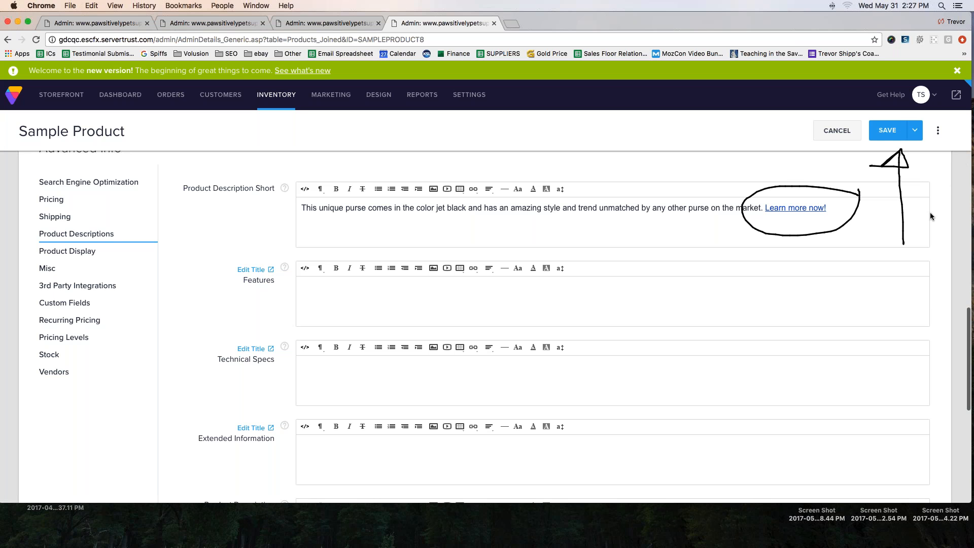
click(964, 157)
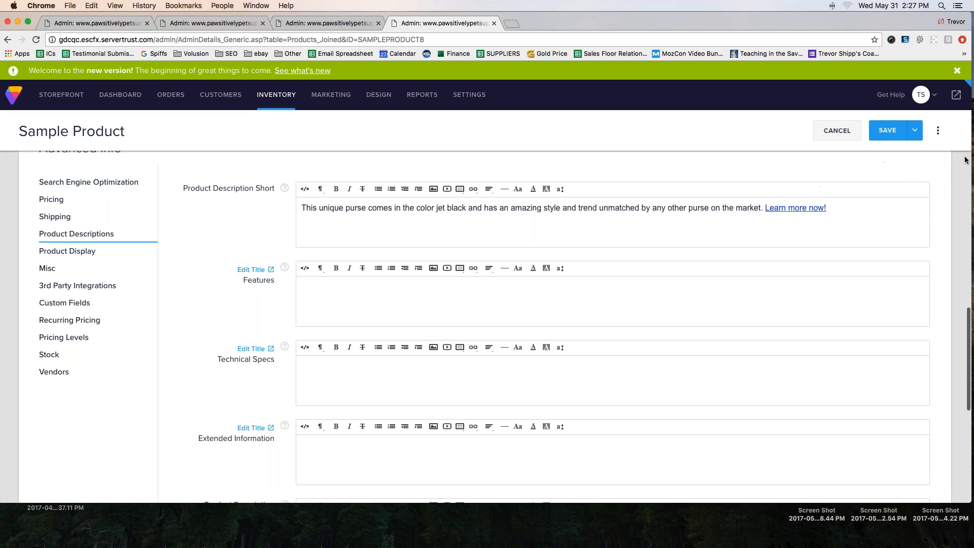
- Save the product and review its linked short description in the storefront's Category One listing
click(888, 133)
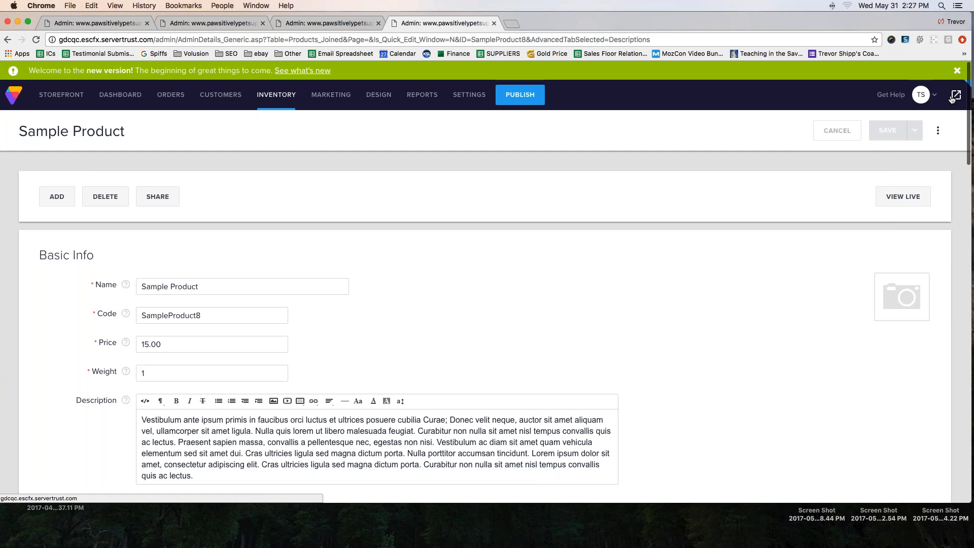
click(955, 96)
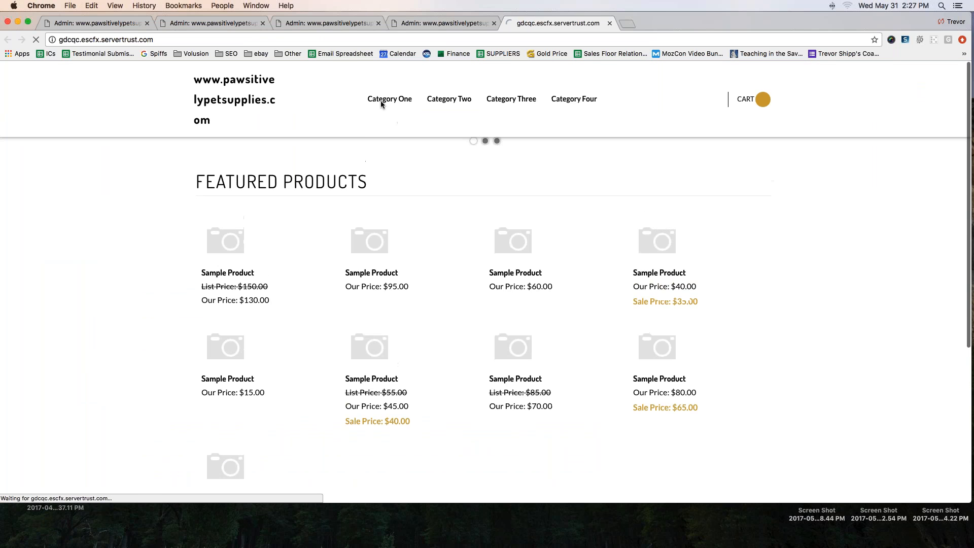
mouse_move(380, 101)
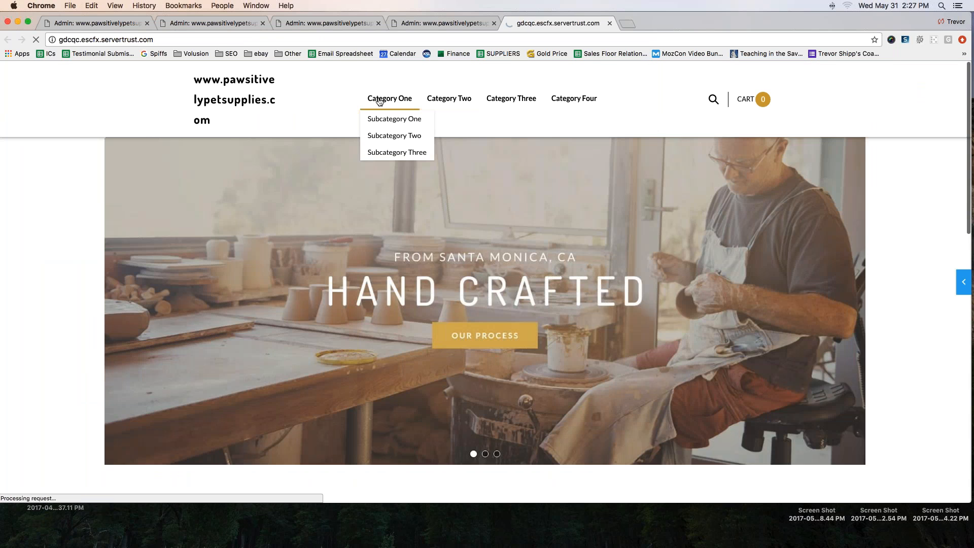
click(379, 100)
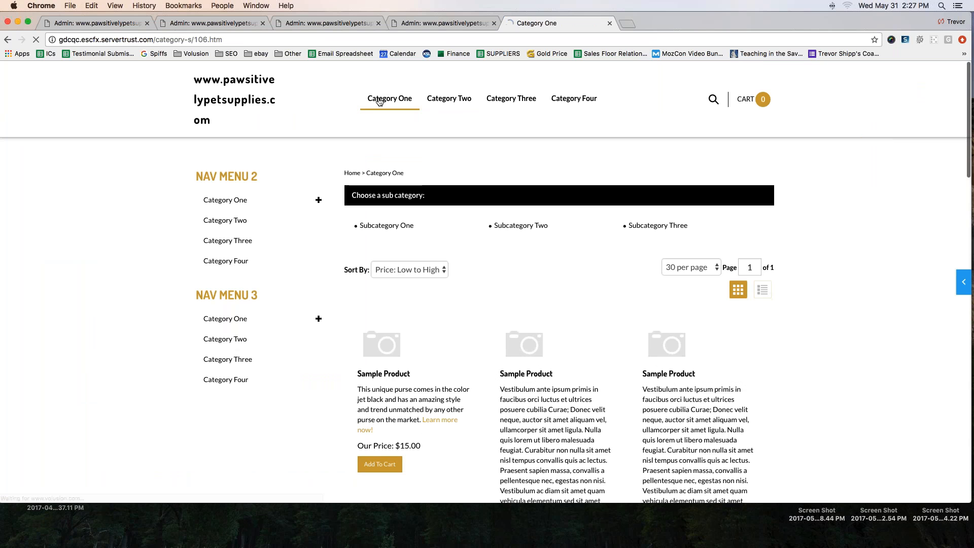
scroll(333, 167, down, 3)
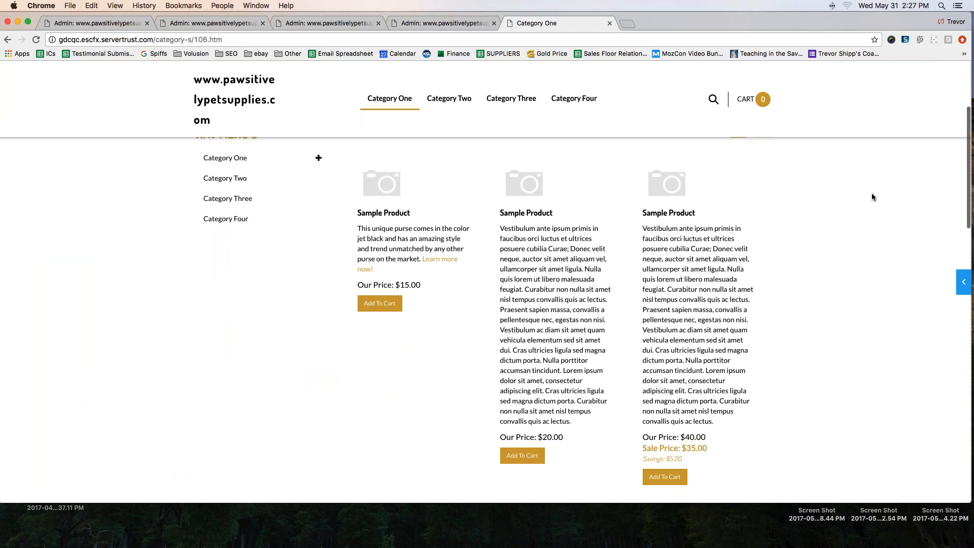
key(super+equal)
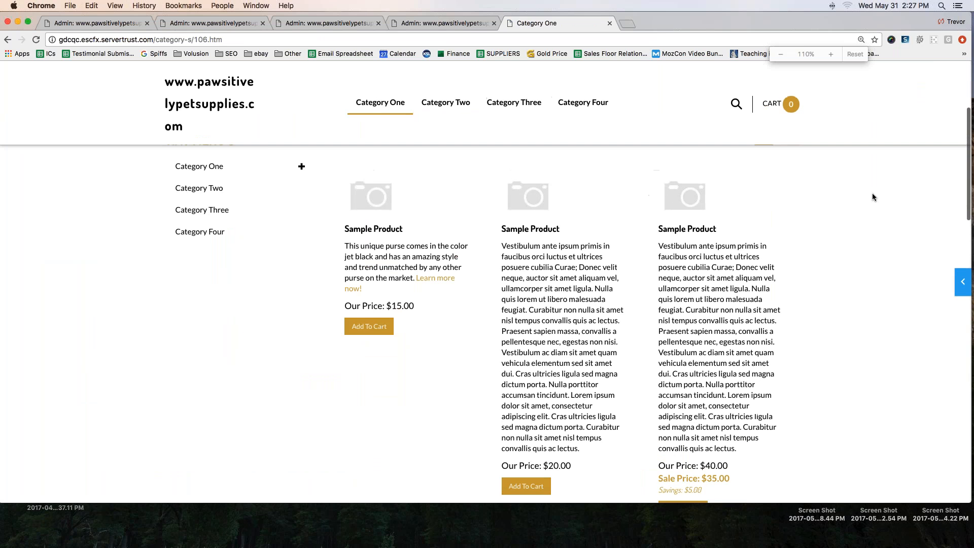
key(super+equal)
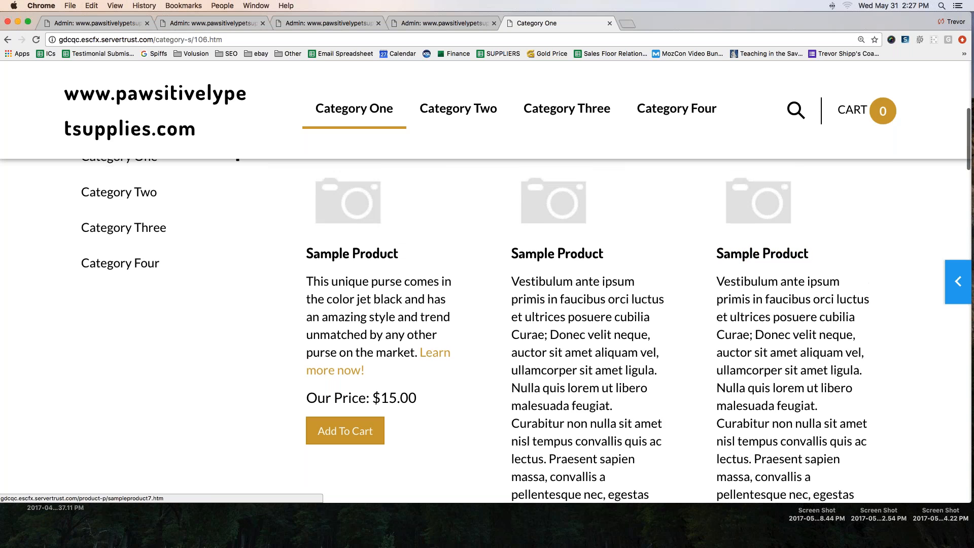
mouse_move(419, 166)
mouse_down()
mouse_move(472, 211)
mouse_move(477, 452)
mouse_move(283, 448)
mouse_move(274, 166)
mouse_up()
mouse_move(307, 267)
mouse_down()
mouse_move(294, 284)
mouse_move(291, 361)
mouse_up()
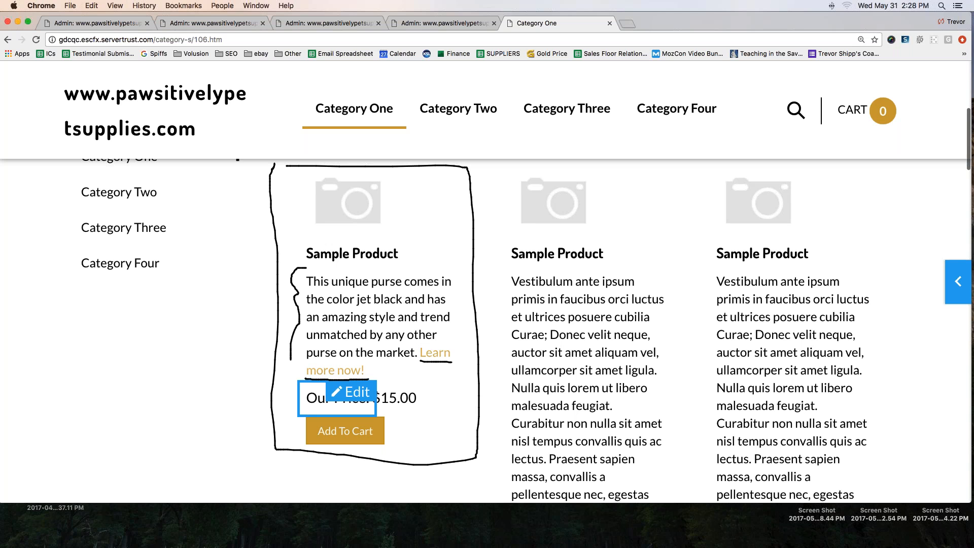
drag(417, 352, 448, 365)
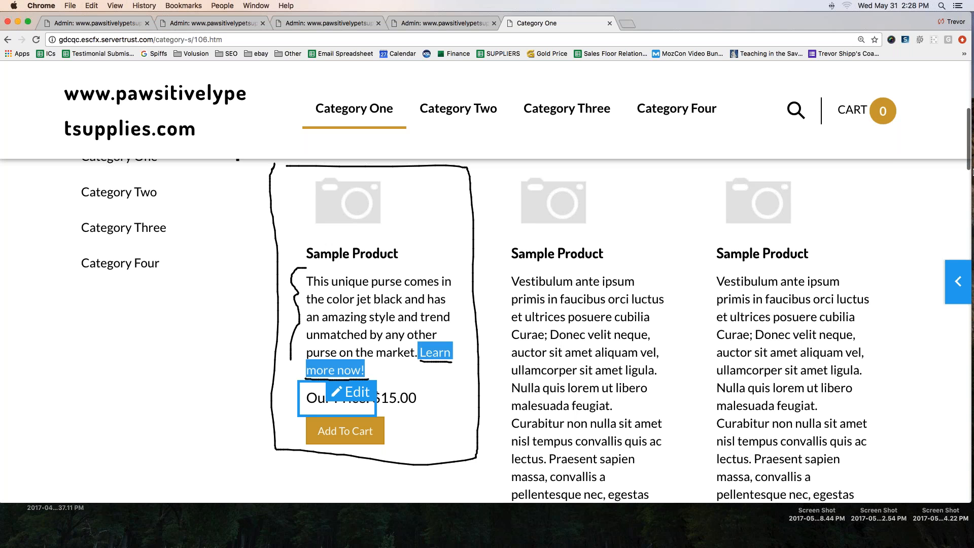
click(920, 218)
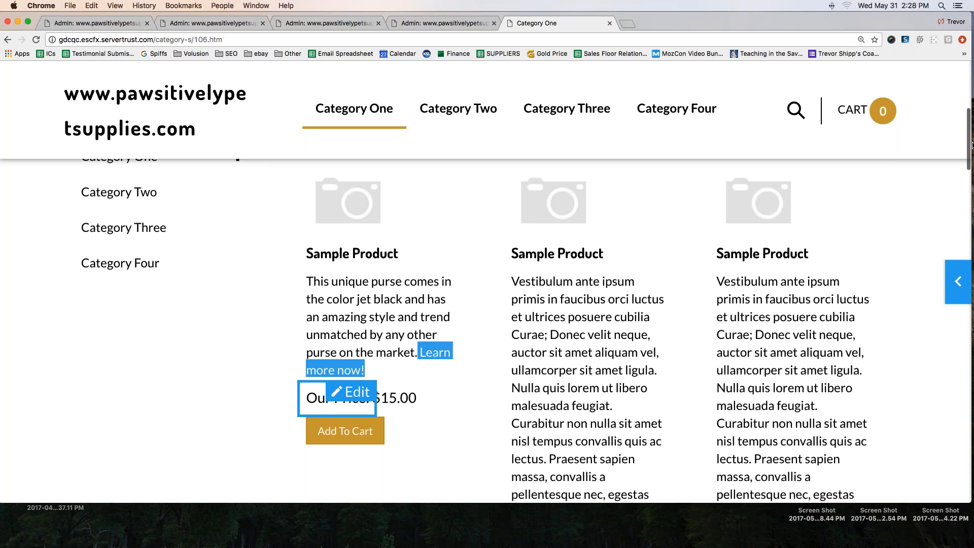
- Open Category One's edit page in the store admin and go to the description options in its Product Display settings
click(945, 294)
click(657, 87)
click(685, 139)
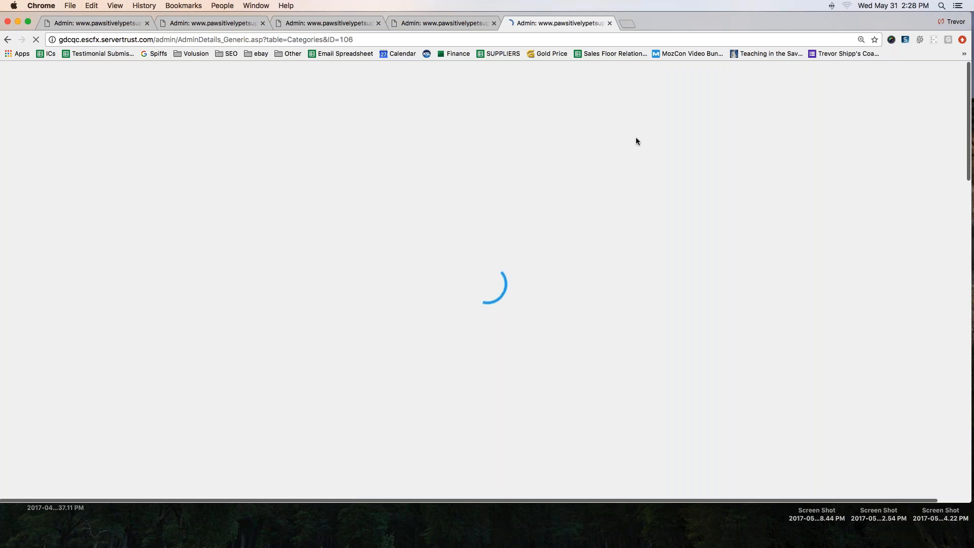
scroll(263, 208, down, 5)
scroll(198, 283, down, 10)
scroll(198, 283, up, 1)
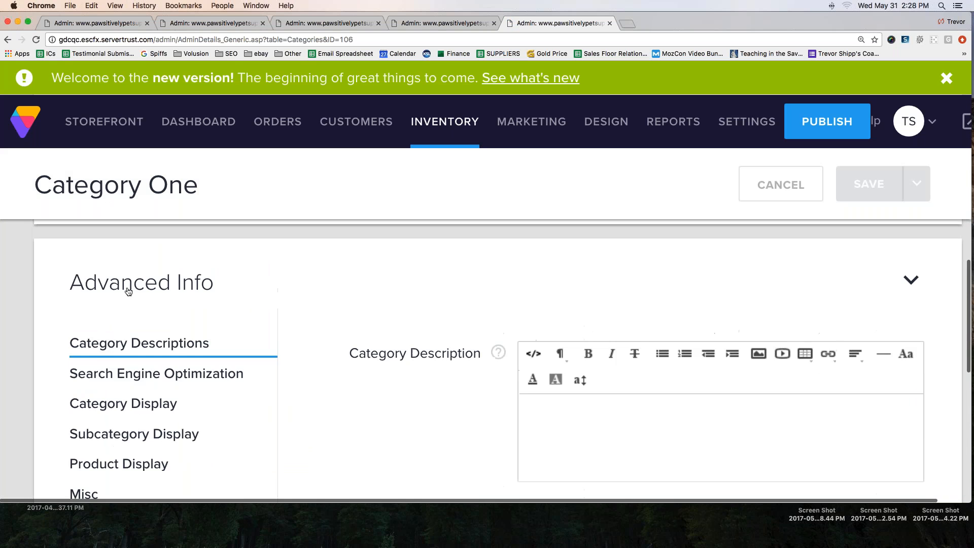
scroll(128, 291, down, 2)
click(114, 393)
scroll(502, 337, down, 10)
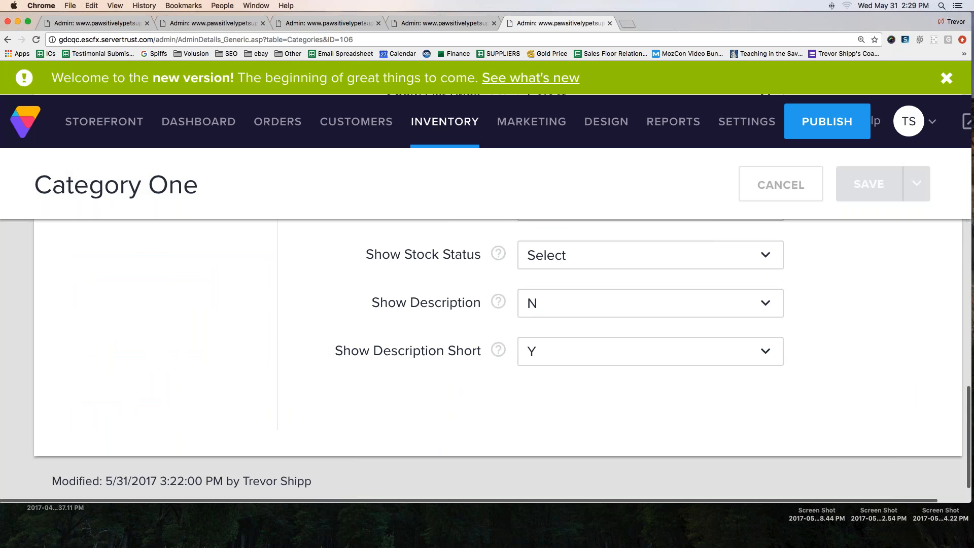
- Turn off Show Description Short for Category One and save the category
click(557, 354)
click(555, 423)
click(863, 184)
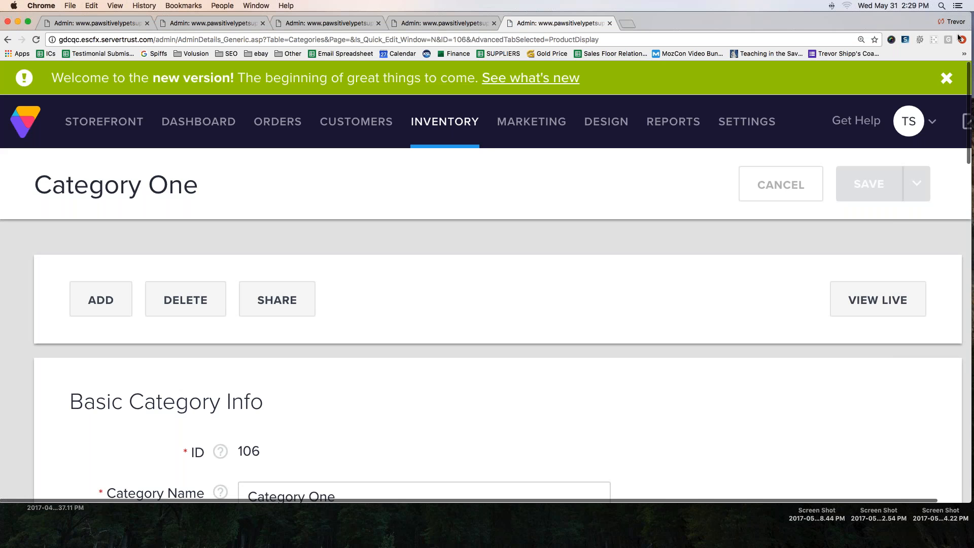
- Open the storefront's Category One listing and check how the products appear in the grid
mouse_move(356, 122)
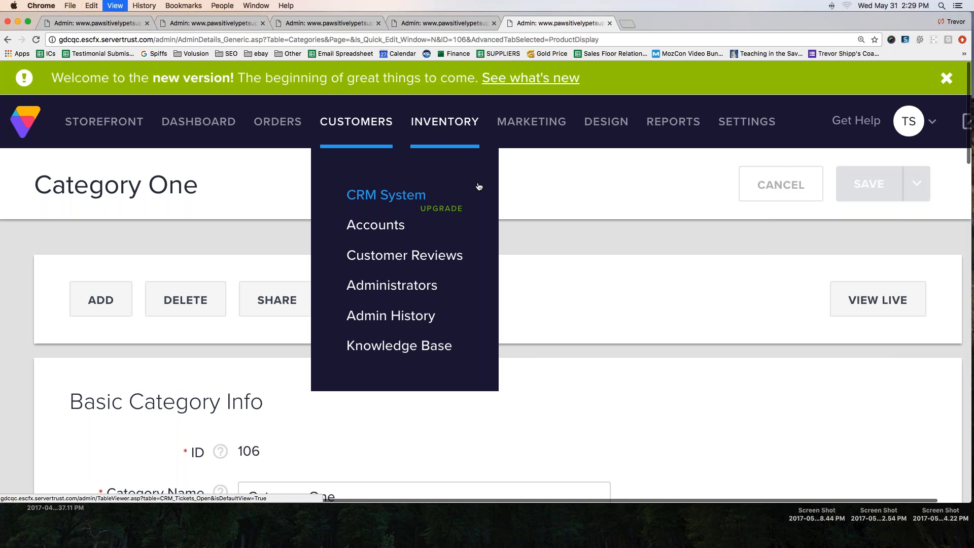
key(super+minus)
key(super+minus)
key(super+minus)
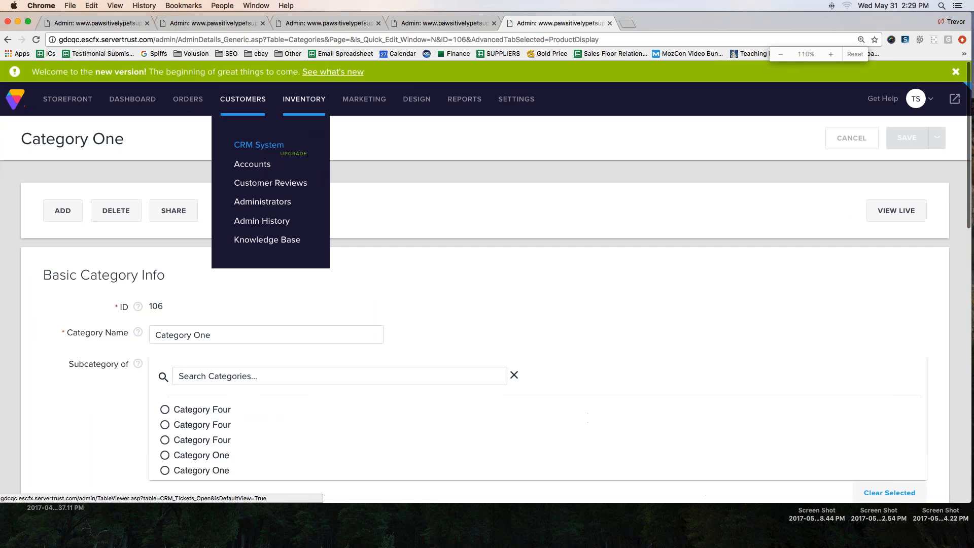
click(954, 99)
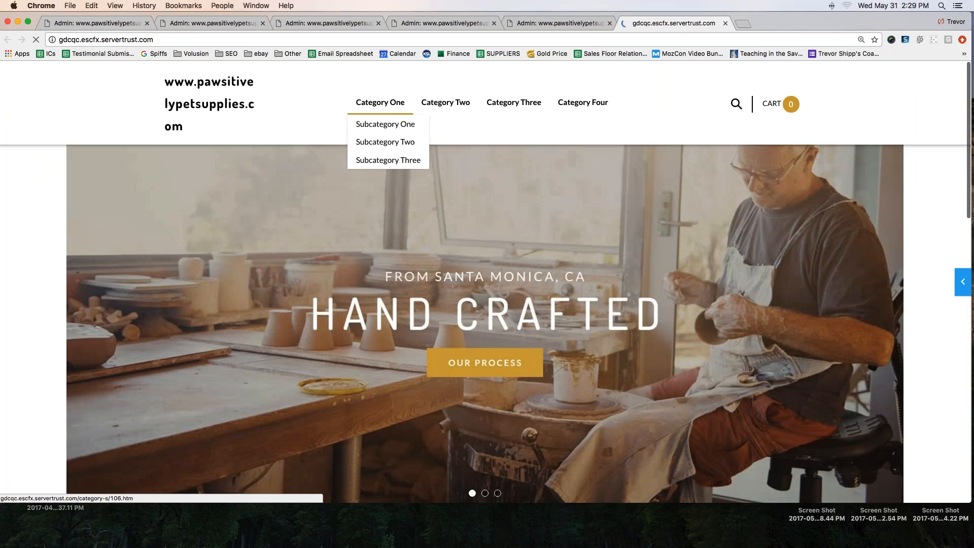
click(380, 103)
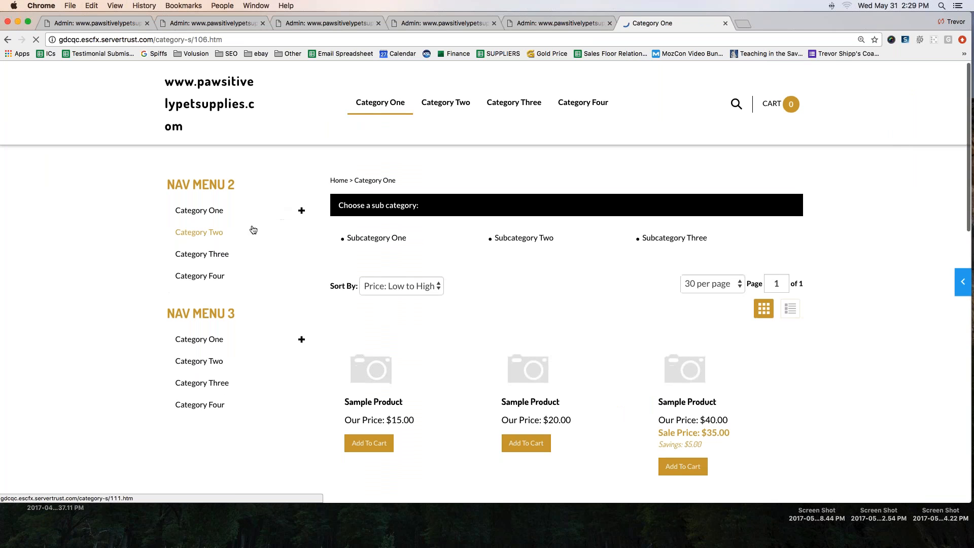
scroll(233, 218, down, 5)
scroll(233, 218, up, 1)
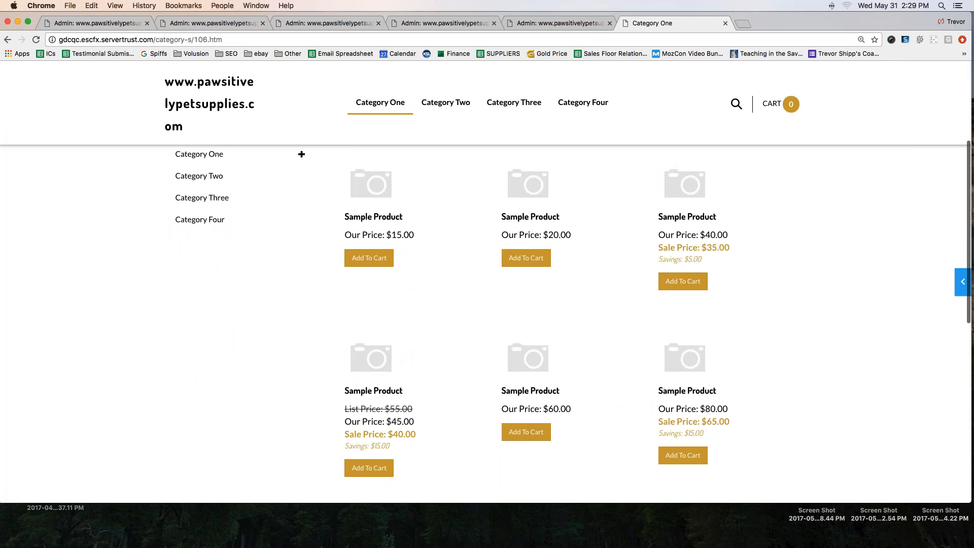